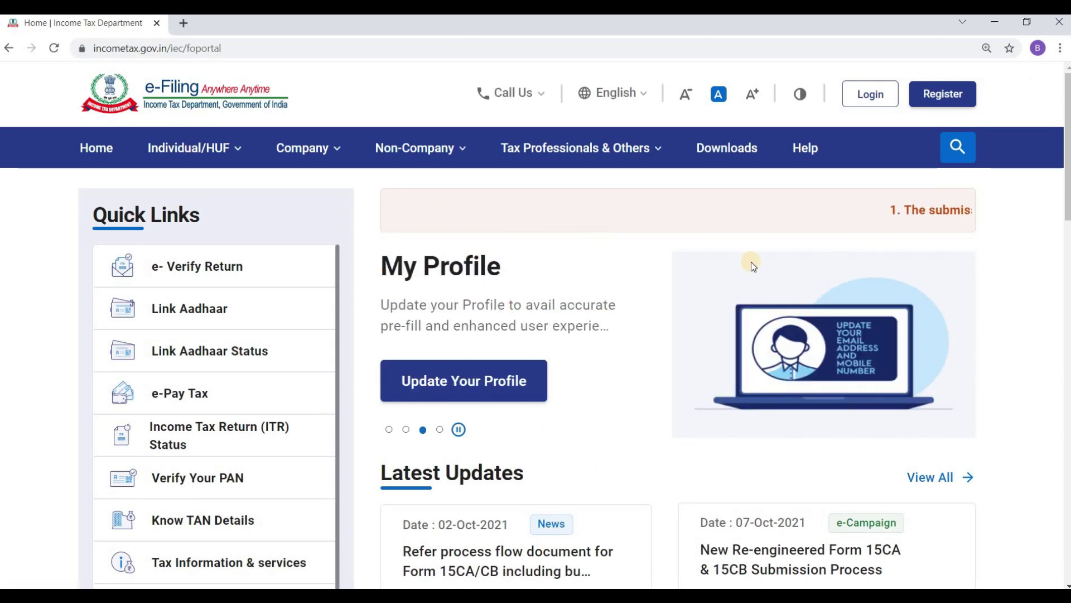
# Go to the login page, enter the account's PAN as user ID, and continue.
pyautogui.click(879, 96)
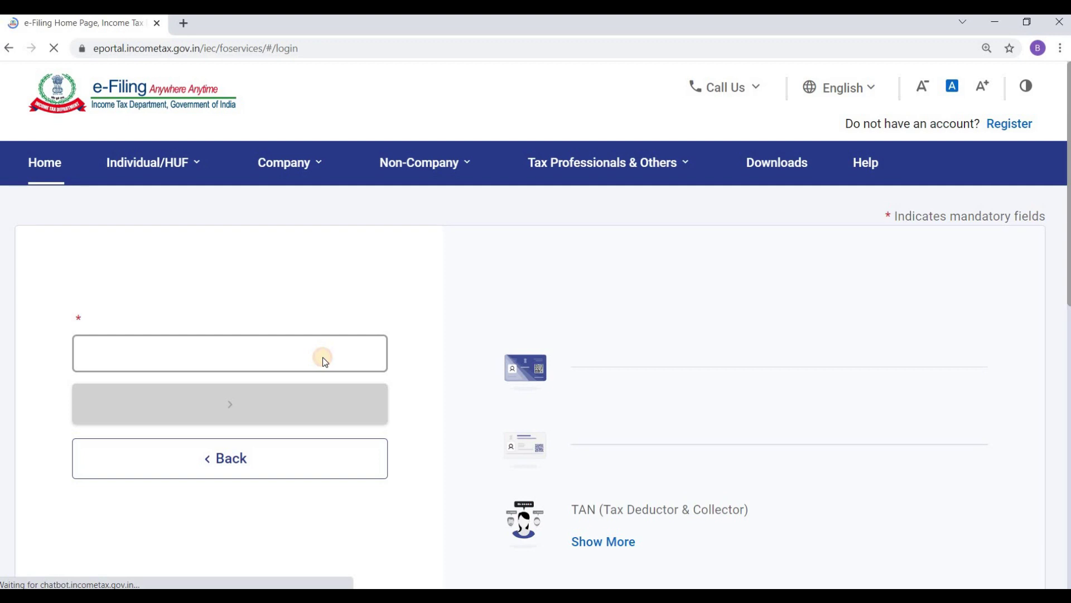
pyautogui.click(320, 385)
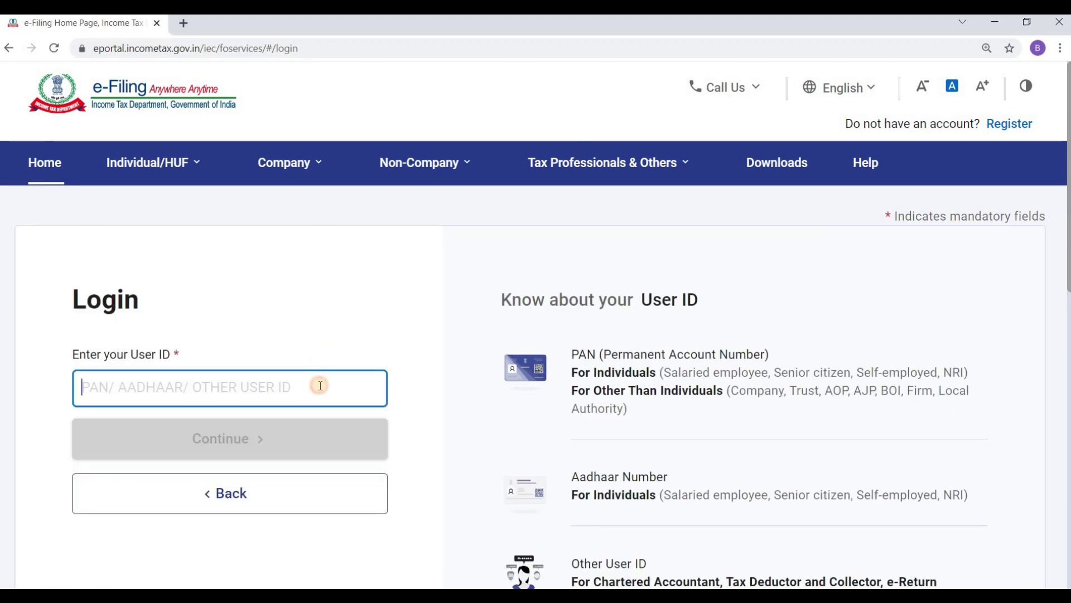
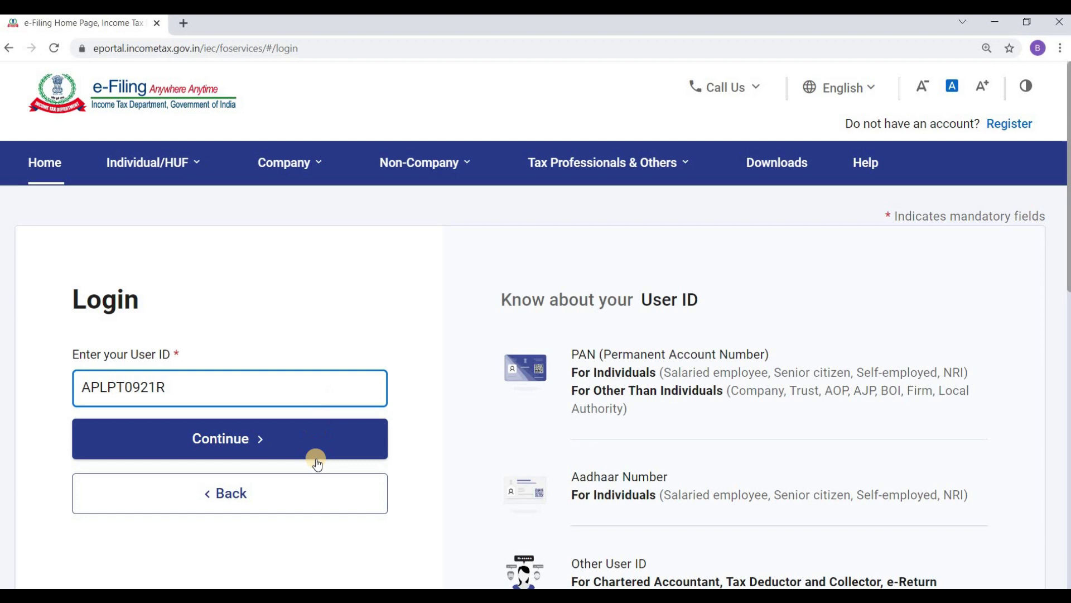
pyautogui.click(313, 443)
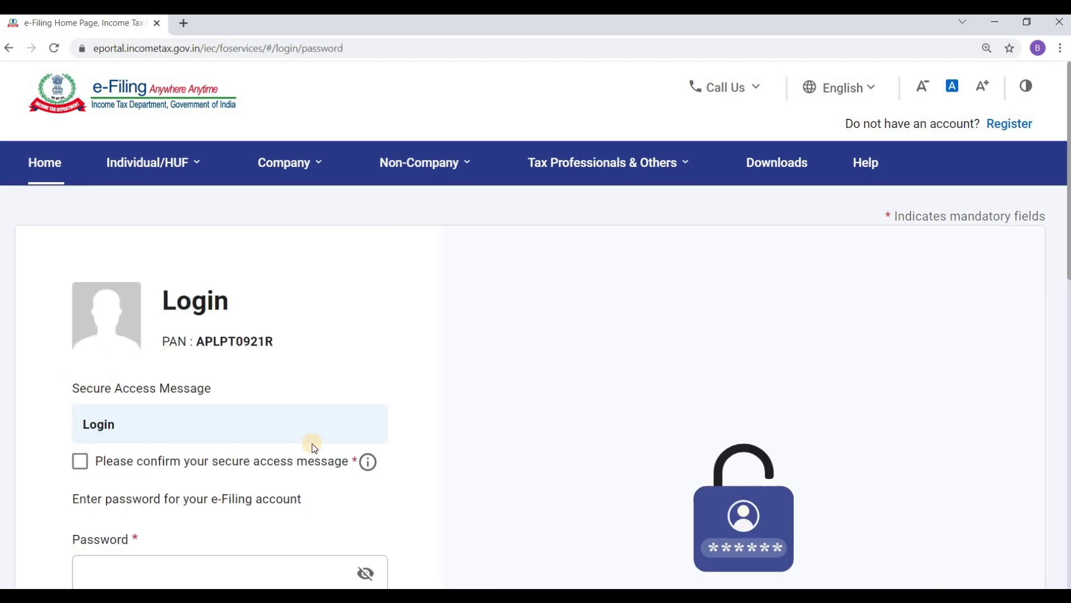
# Confirm the secure access message and submit the account password.
pyautogui.click(80, 460)
pyautogui.click(218, 560)
pyautogui.scroll(-4, 1064, 335)
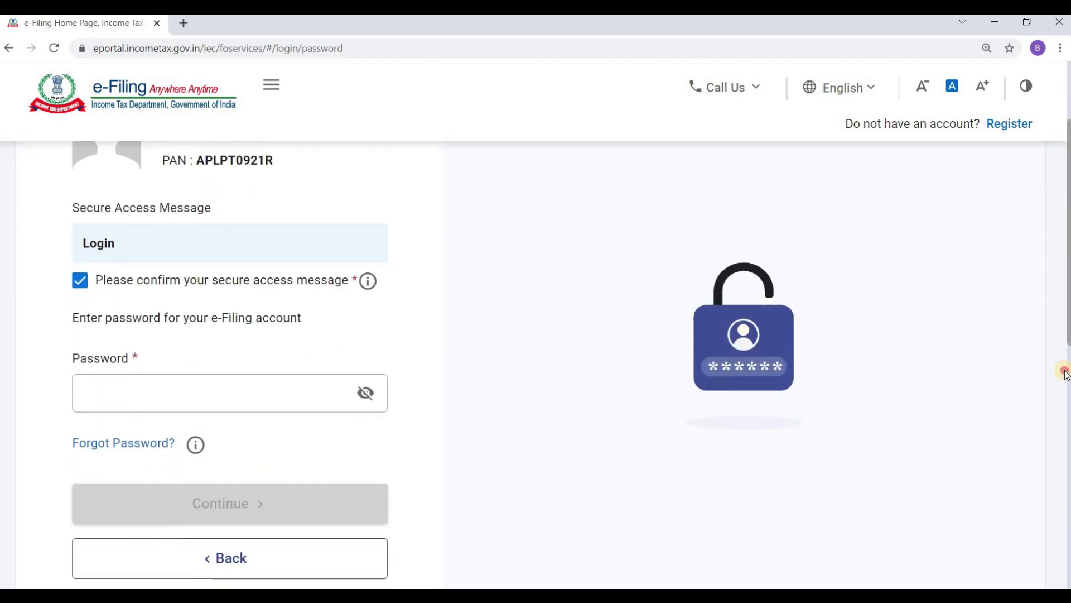
pyautogui.click(273, 345)
pyautogui.click(273, 330)
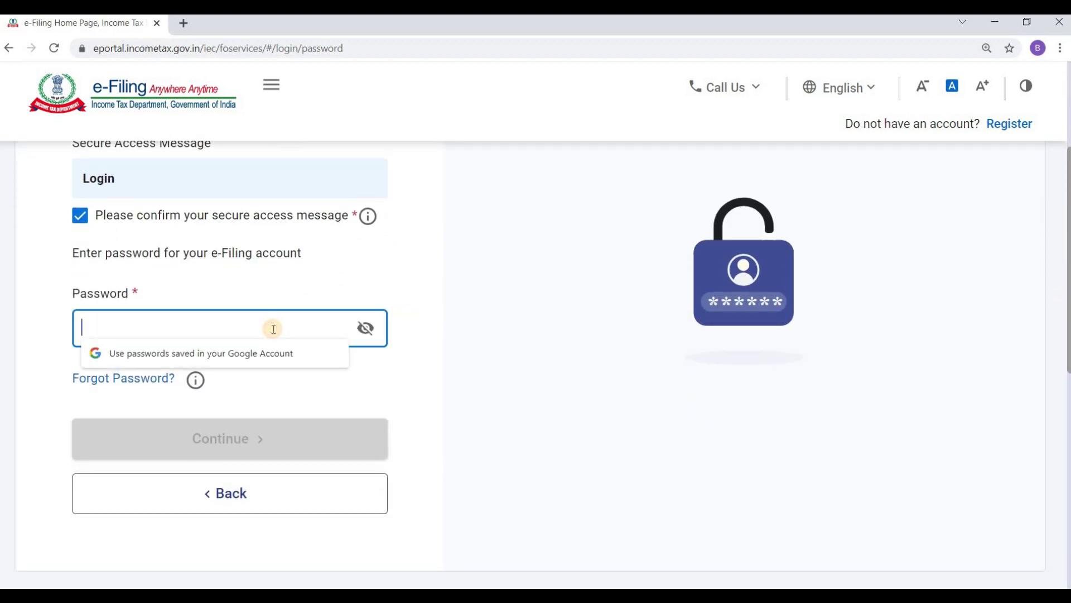
pyautogui.write('****')
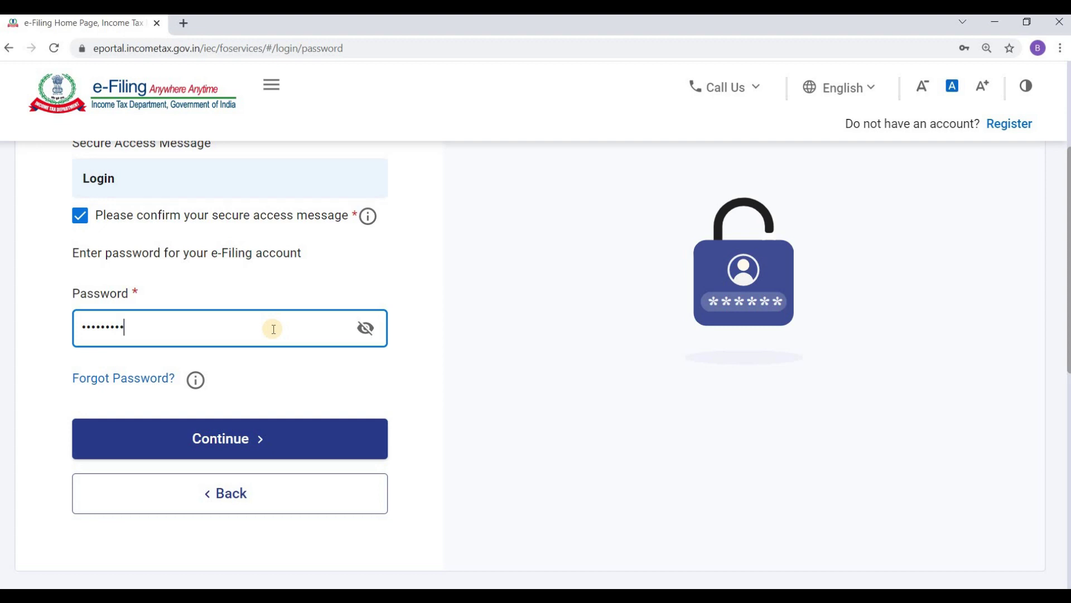
pyautogui.click(290, 440)
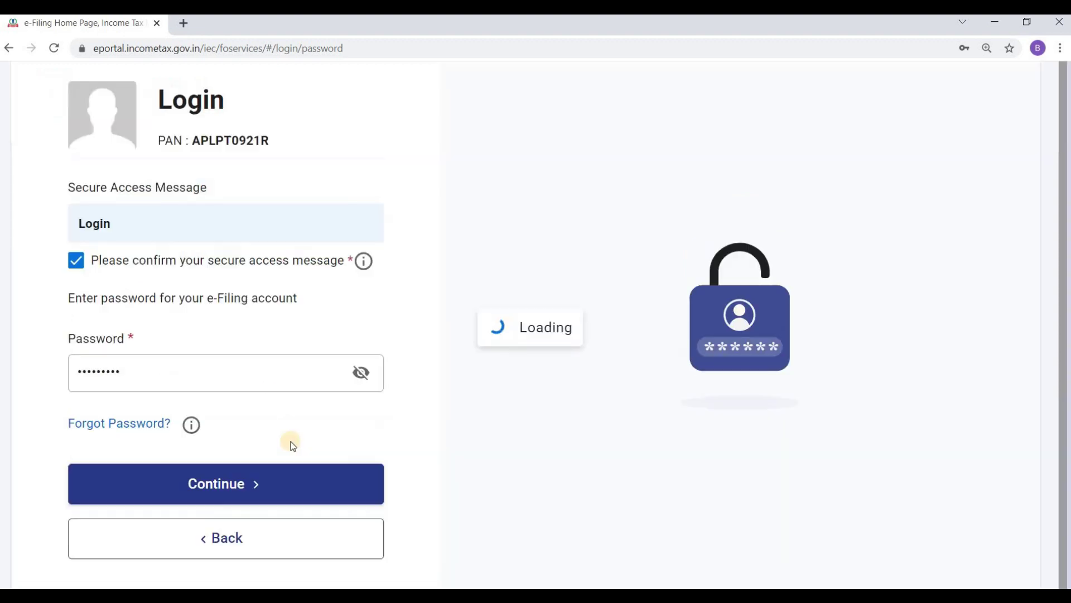
# Clear the rejected password and retype the account password.
pyautogui.click(266, 375)
pyautogui.press('BackSpace')
pyautogui.press('BackSpace')
pyautogui.press('BackSpace')
pyautogui.press('BackSpace')
pyautogui.press('BackSpace')
pyautogui.press('BackSpace')
pyautogui.press('BackSpace')
pyautogui.press('BackSpace')
pyautogui.press('BackSpace')
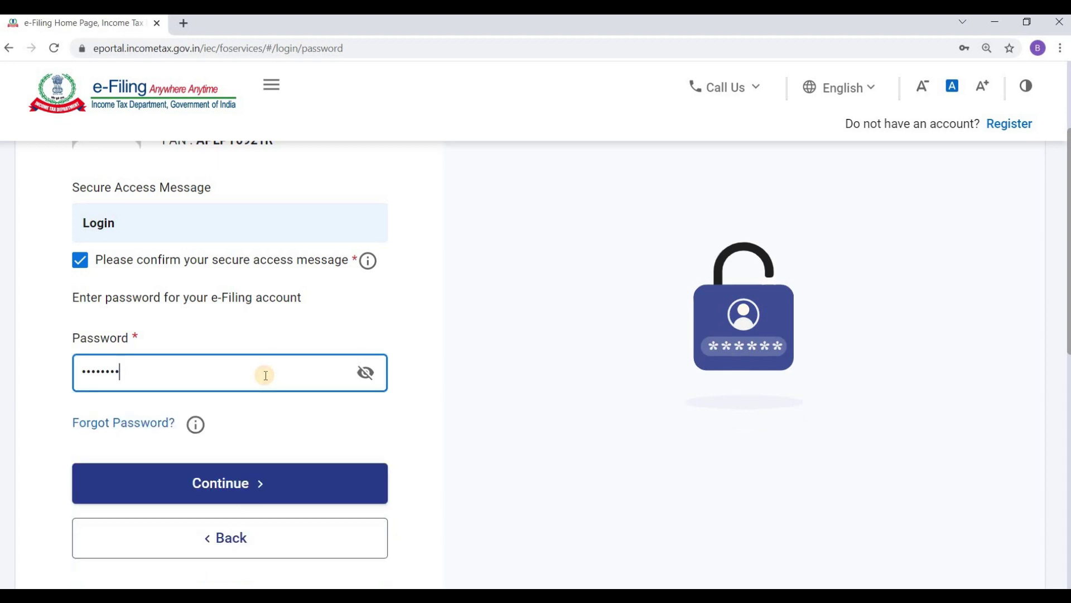
pyautogui.write('****')
# Submit the corrected password and wait for the signed-in Dashboard.
pyautogui.click(297, 481)
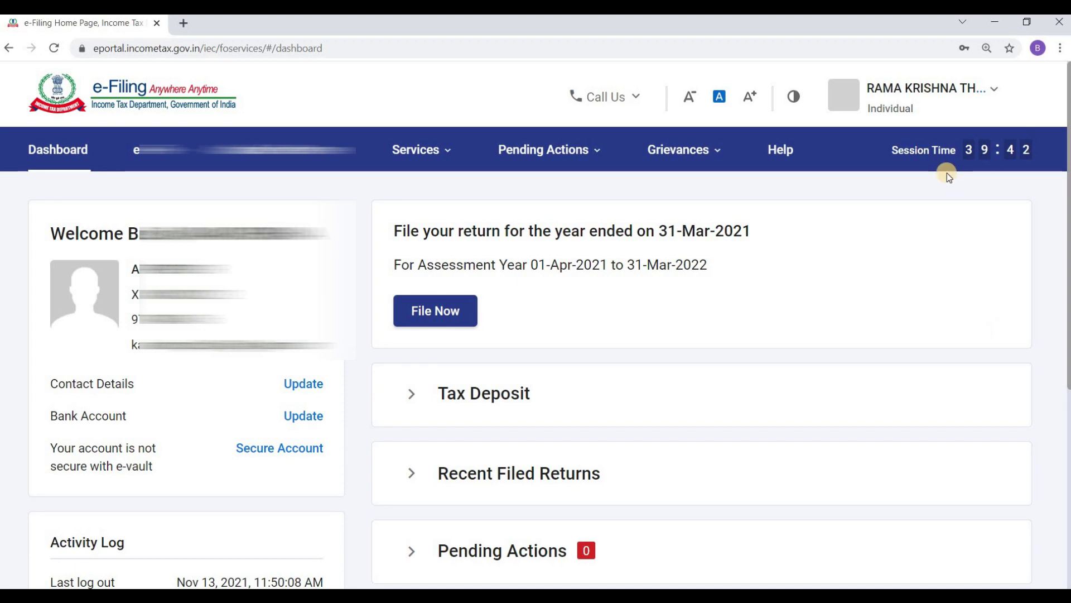
pyautogui.click(960, 89)
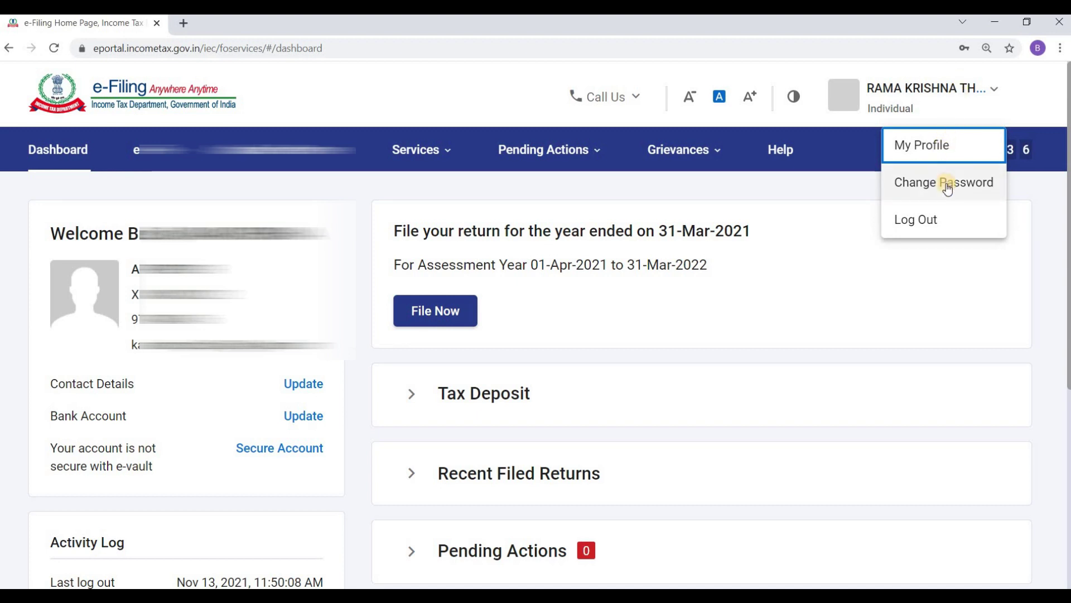
# Go to My Profile from the user menu and put the Profile section into edit mode.
pyautogui.click(947, 146)
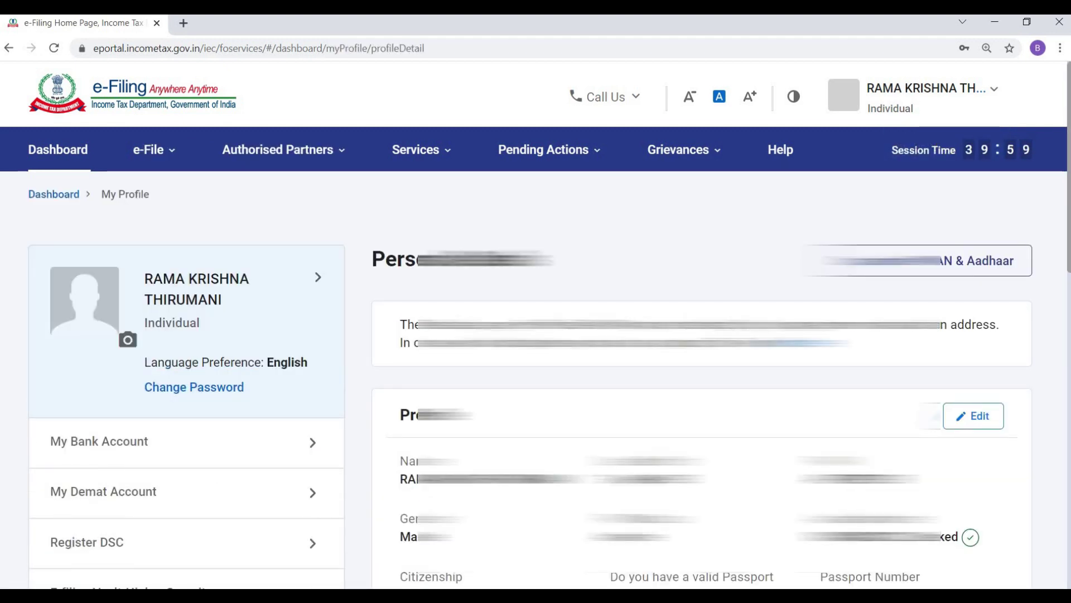
pyautogui.moveTo(1067, 195); pyautogui.dragTo(1059, 266)
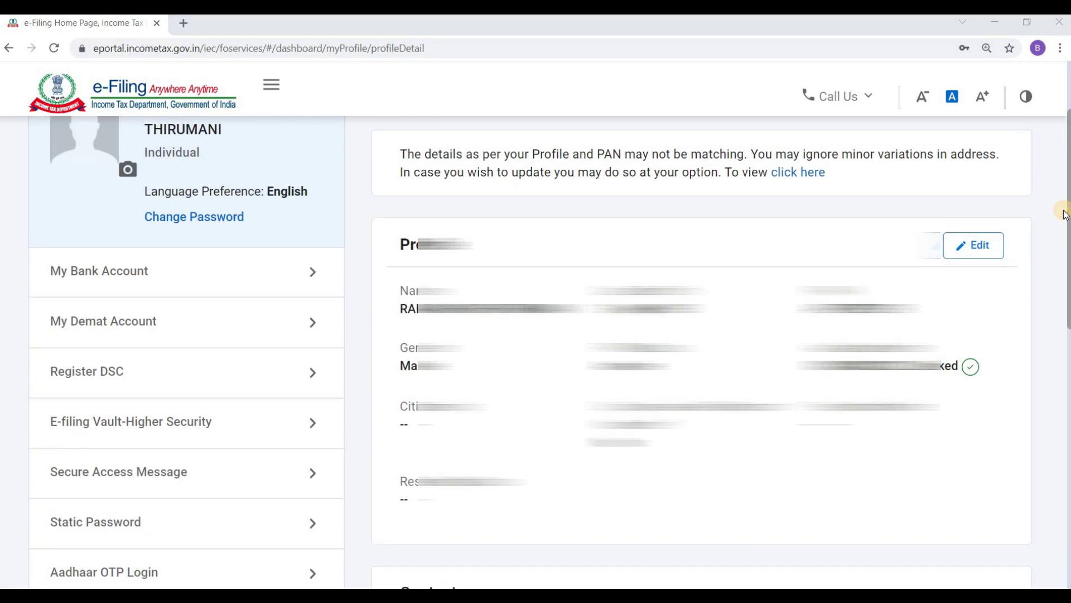
pyautogui.click(980, 247)
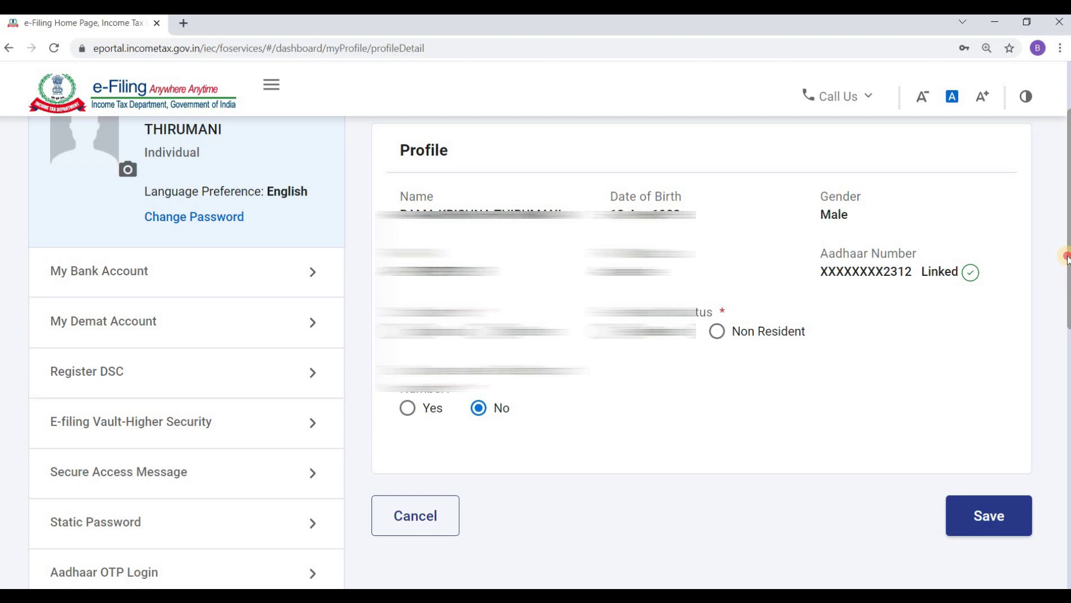
# Choose Indian citizenship and Resident status, save the profile, and dismiss the success message.
pyautogui.scroll(1, 1067, 281)
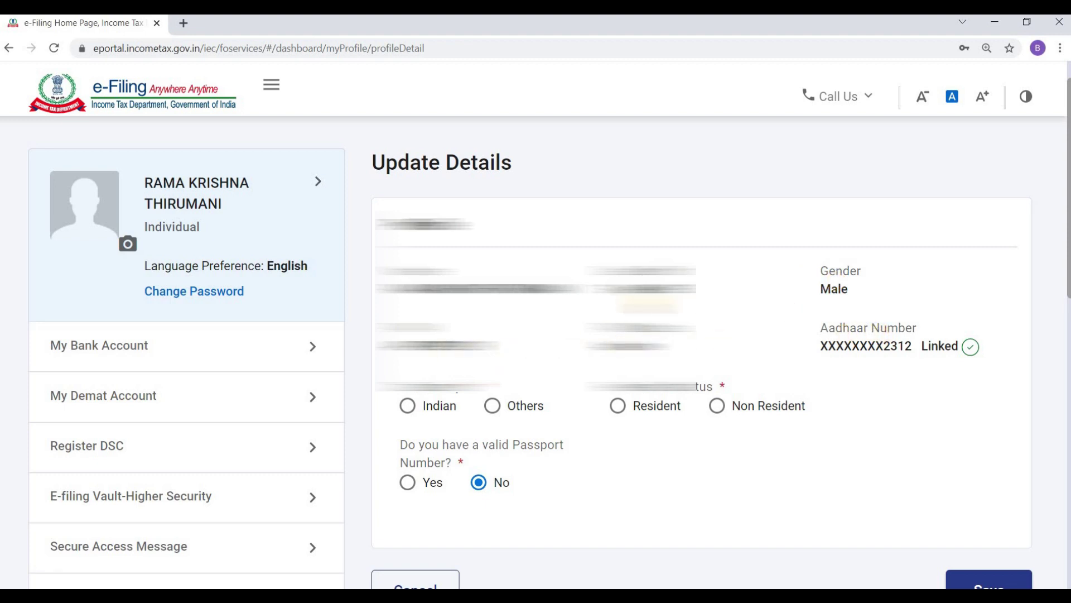
pyautogui.click(408, 408)
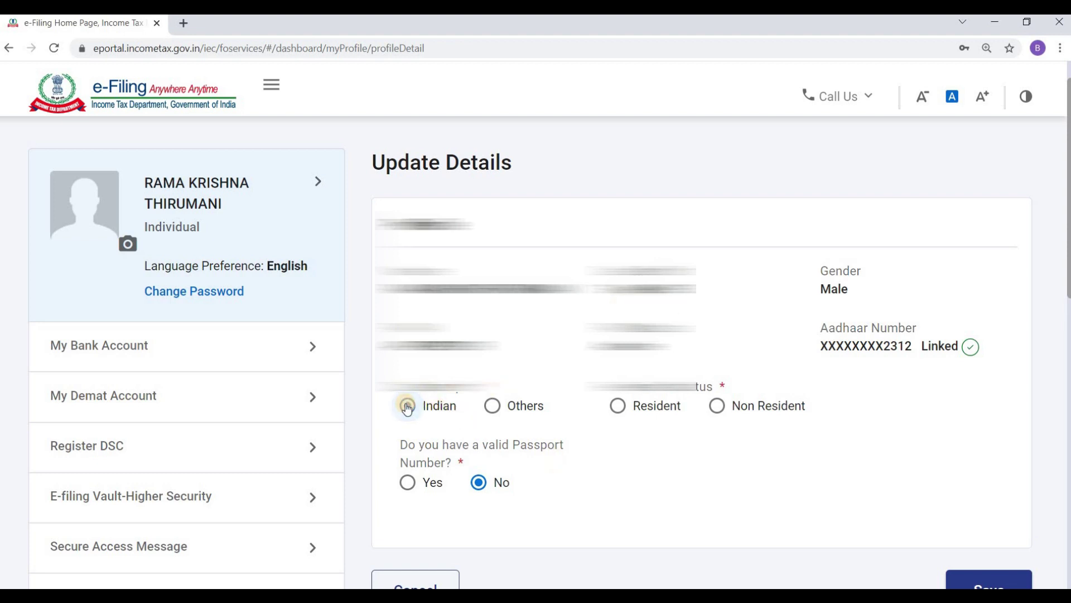
pyautogui.click(618, 409)
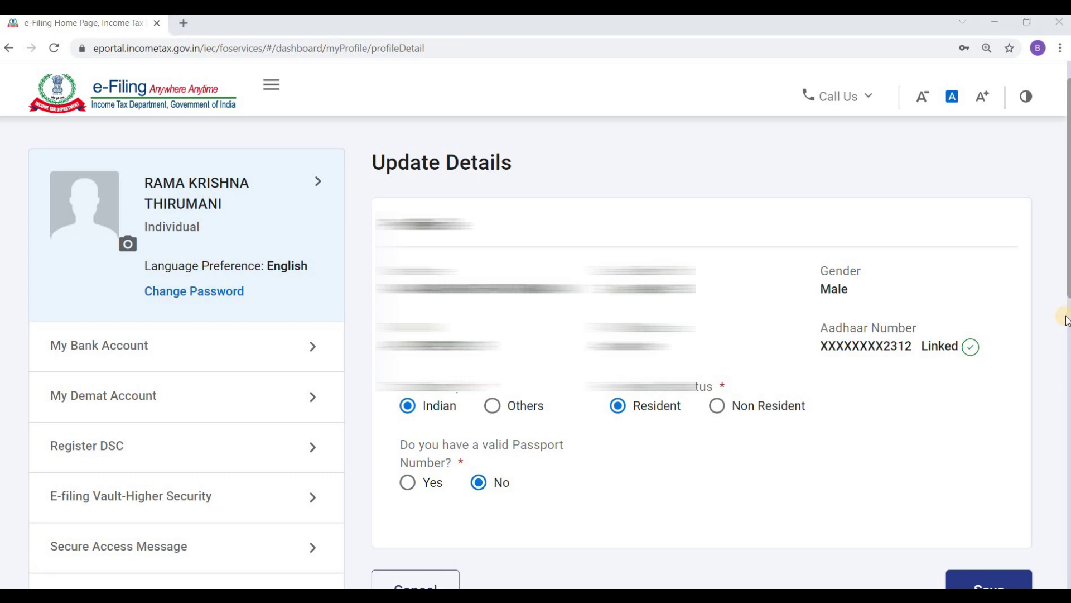
pyautogui.moveTo(1067, 291); pyautogui.dragTo(1057, 414)
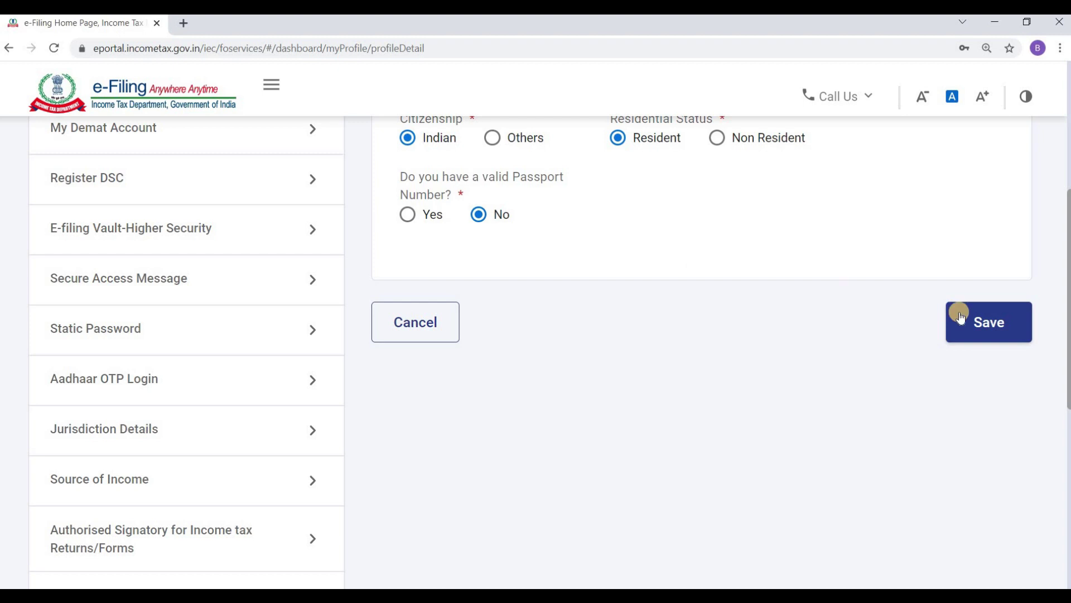
pyautogui.click(998, 329)
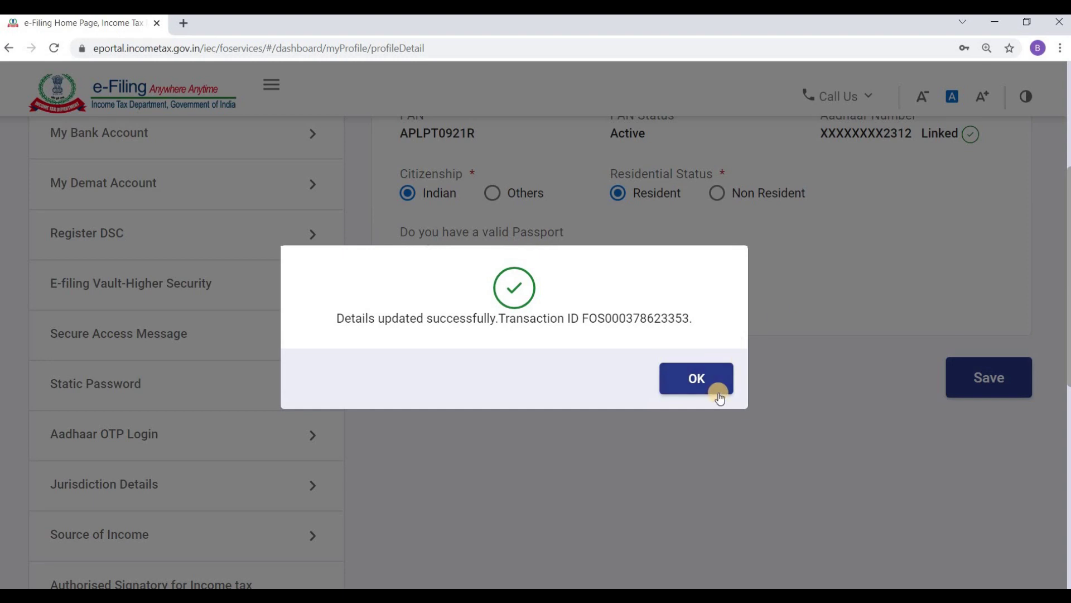
pyautogui.click(711, 380)
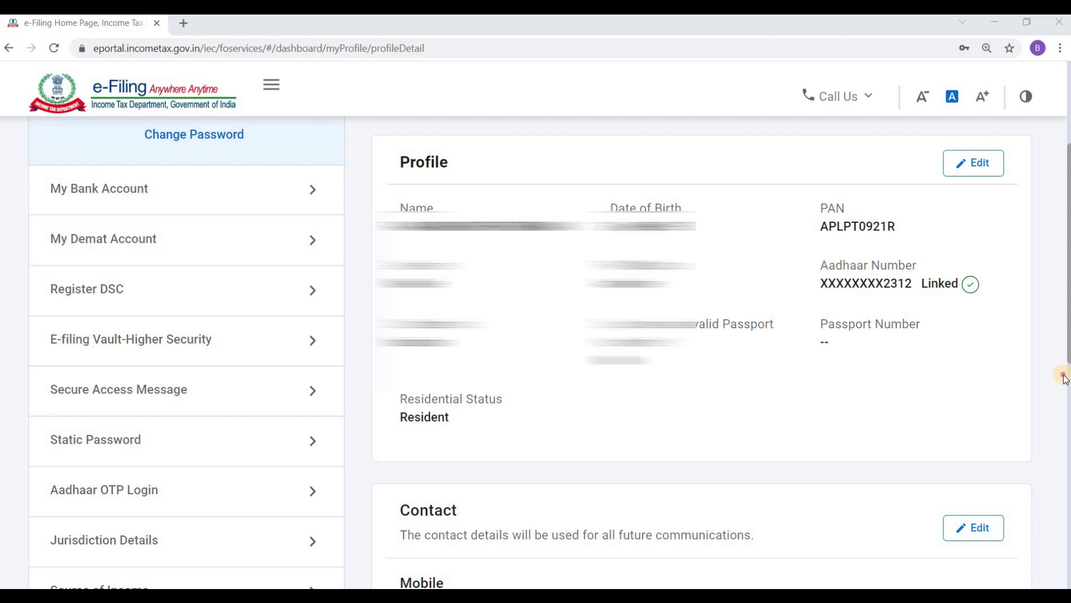
# Edit the Contact details section on My Profile to reach the Update Details form.
pyautogui.scroll(-5, 1066, 358)
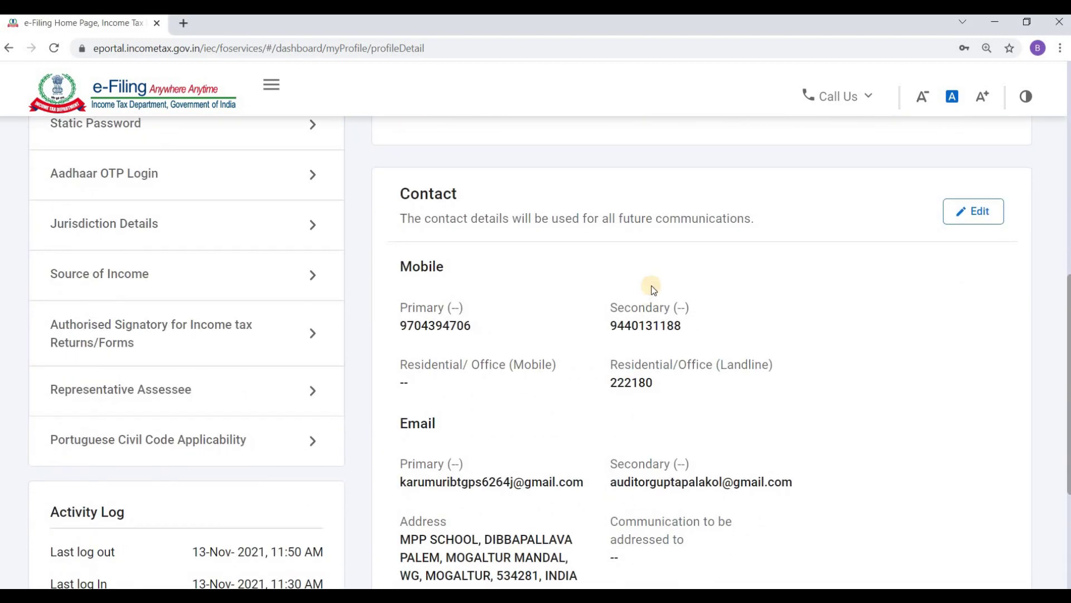
pyautogui.click(987, 212)
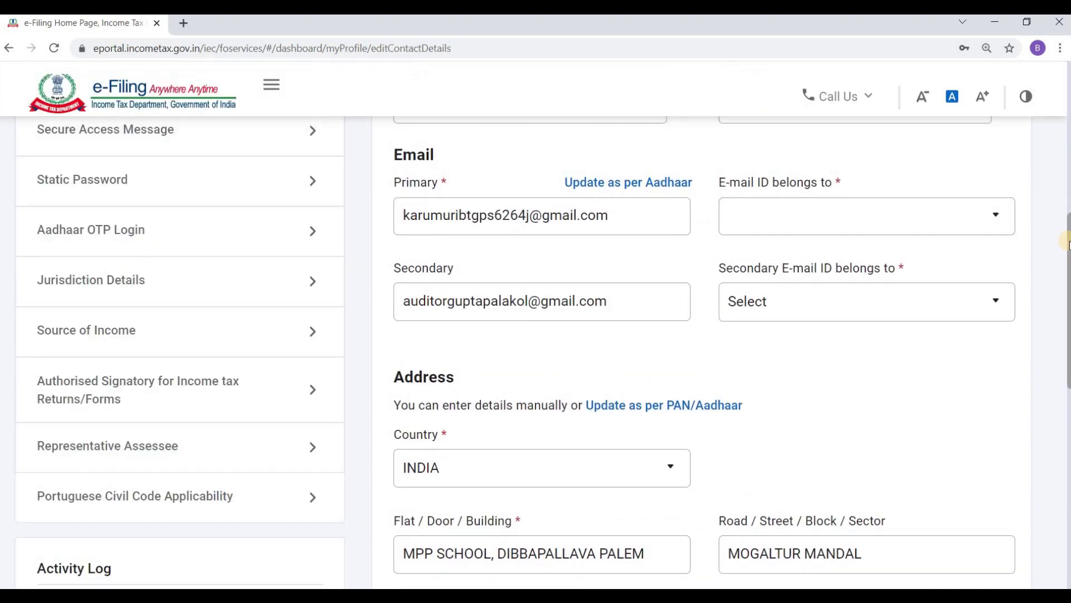
pyautogui.scroll(7, 1065, 243)
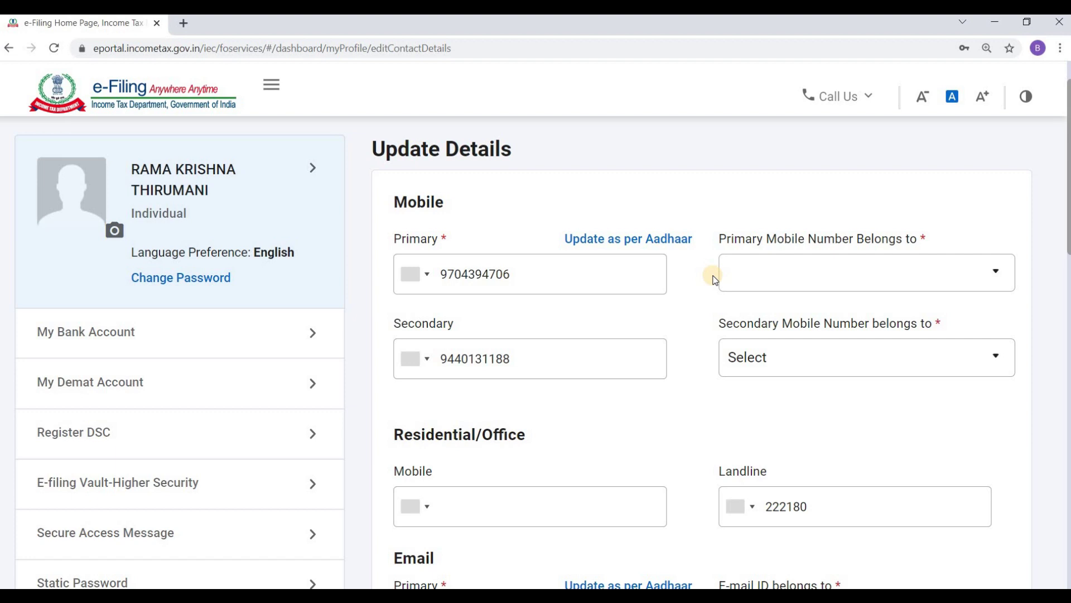
# Set the primary mobile number's owner to Self.
pyautogui.moveTo(631, 275)
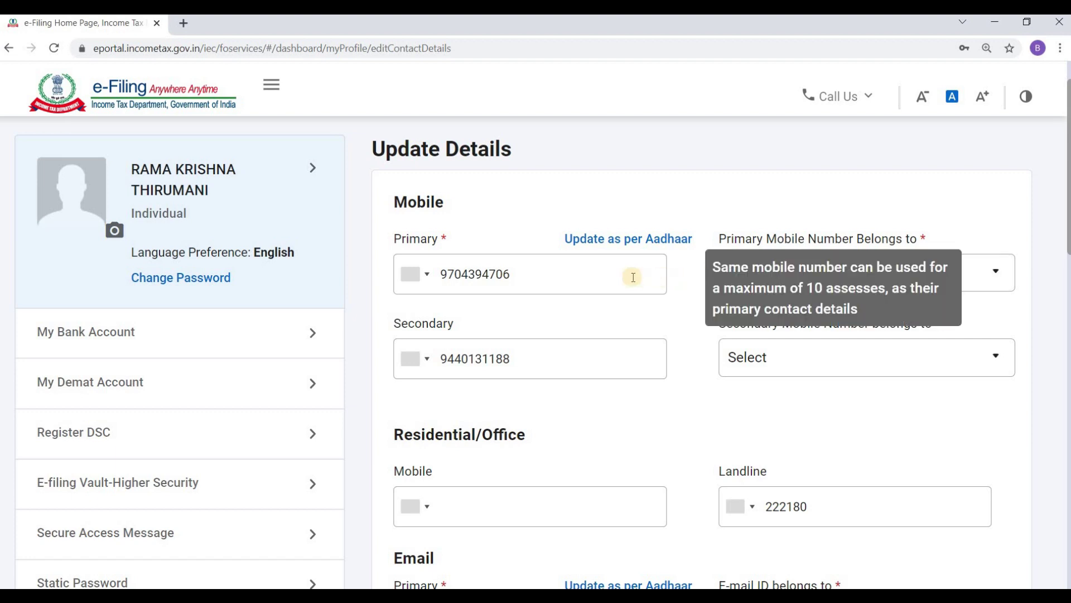
pyautogui.click(587, 274)
pyautogui.press('Tab')
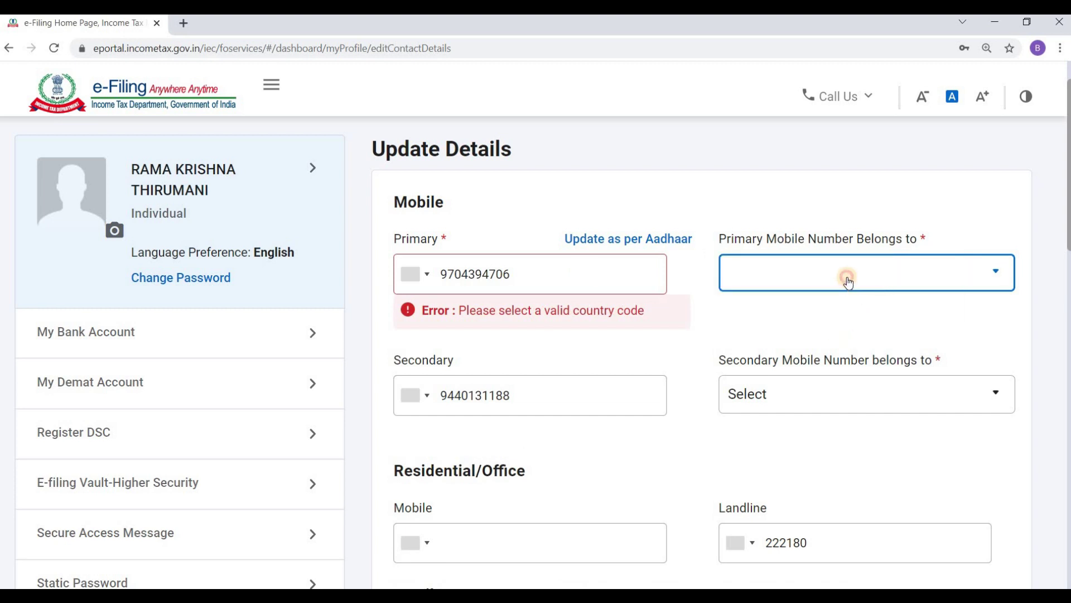
pyautogui.click(848, 279)
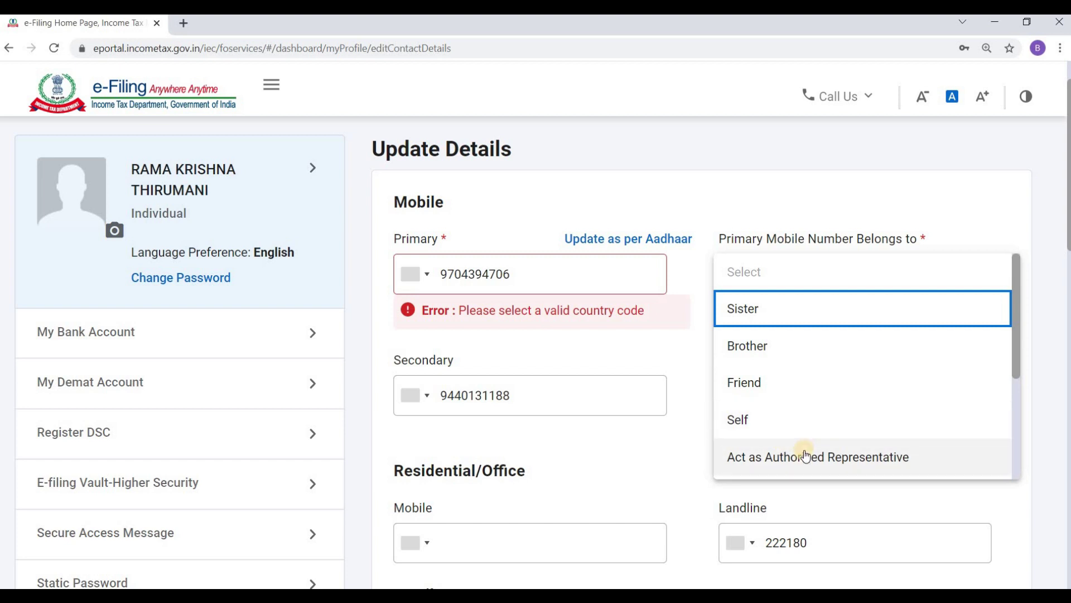
pyautogui.click(788, 420)
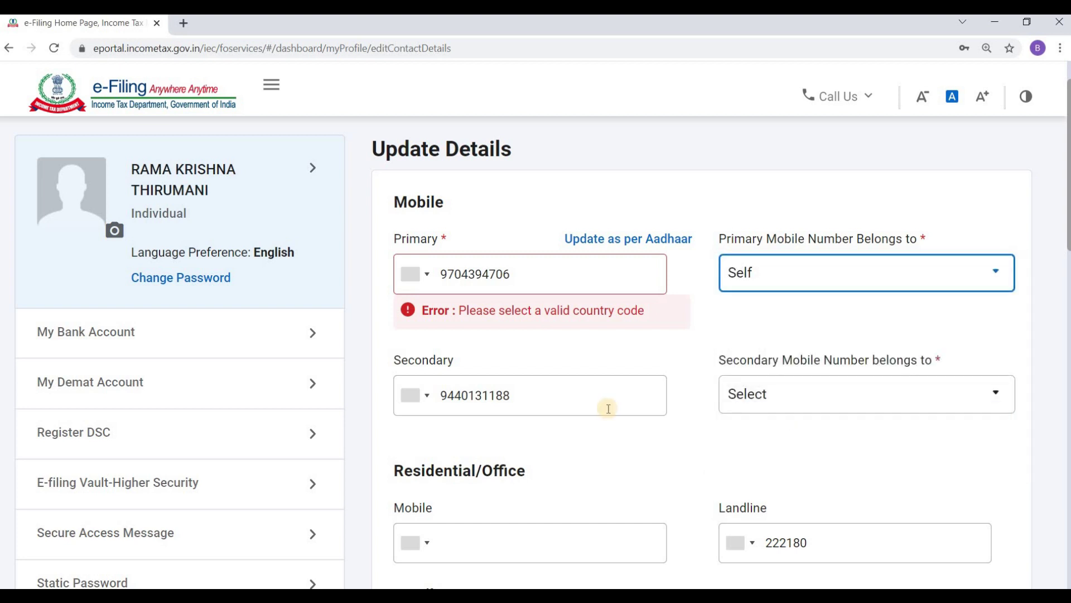
# Set the secondary mobile number's owner to Self.
pyautogui.click(814, 402)
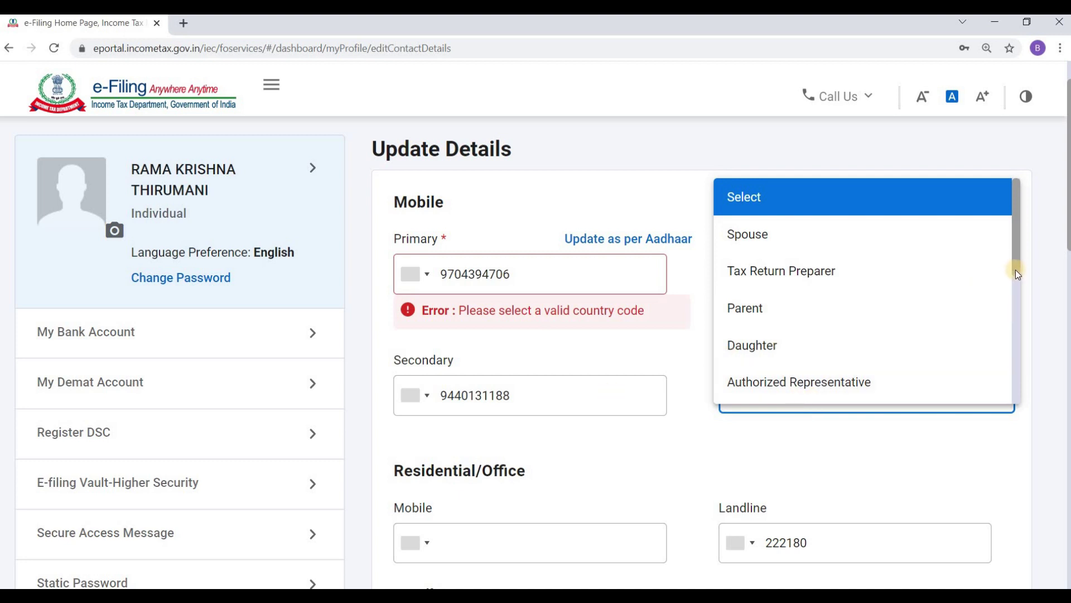
pyautogui.moveTo(1015, 340); pyautogui.dragTo(1025, 265)
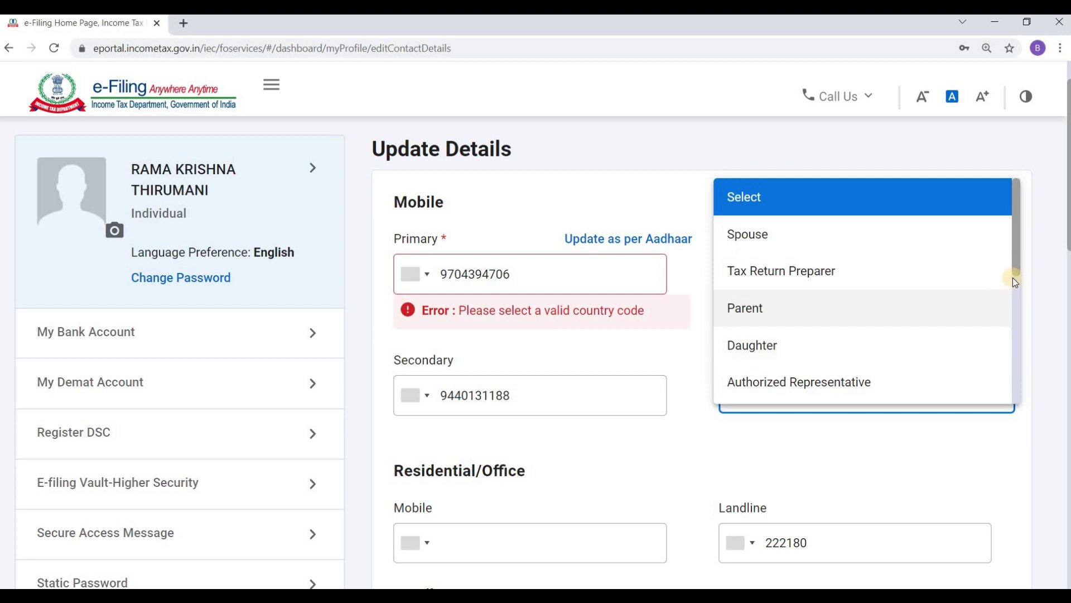
pyautogui.moveTo(1016, 279); pyautogui.dragTo(1012, 347)
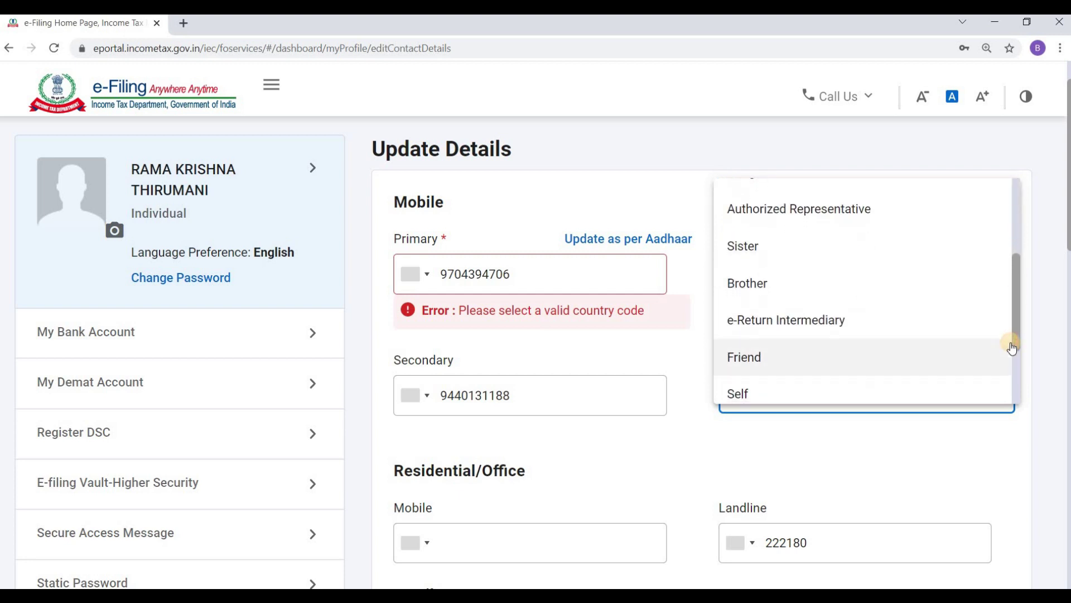
pyautogui.doubleClick(999, 386)
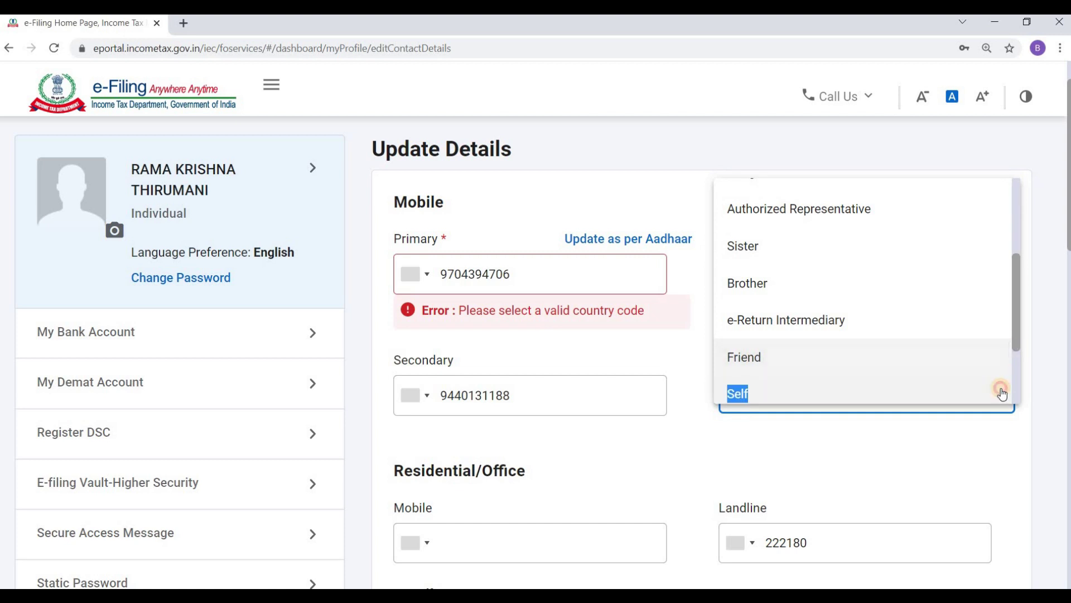
pyautogui.click(900, 394)
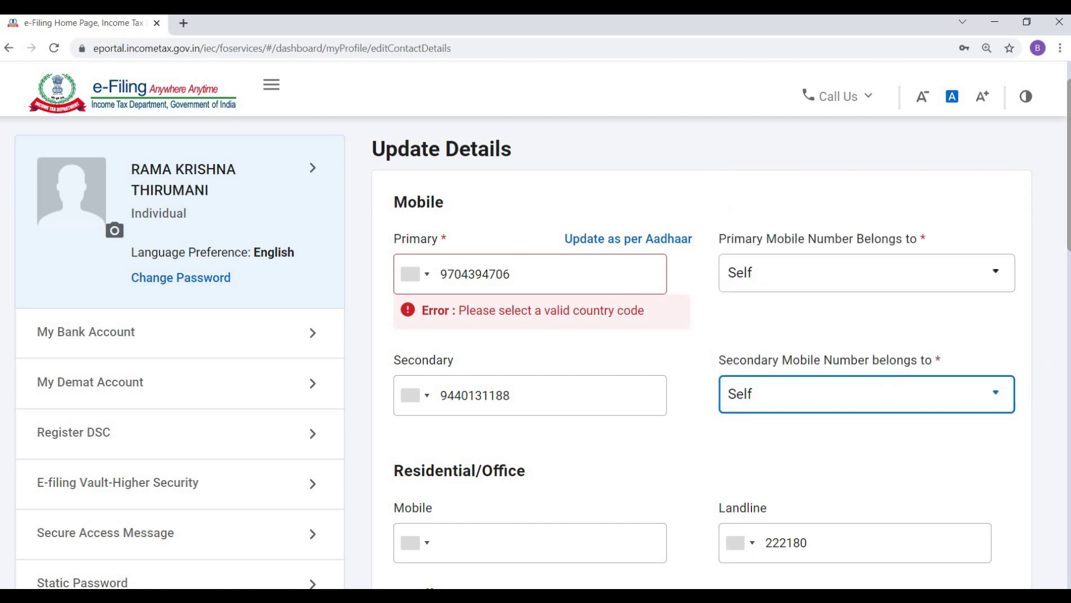
pyautogui.moveTo(1068, 261); pyautogui.dragTo(1067, 310)
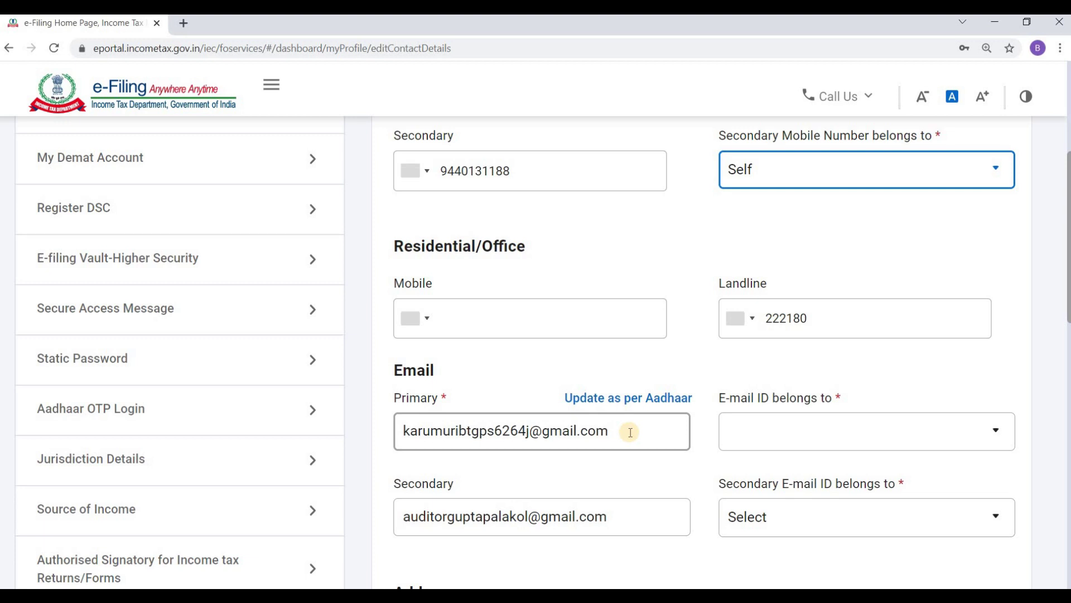
# Change the primary e-mail to the new address and mark it as belonging to Self.
pyautogui.click(529, 431)
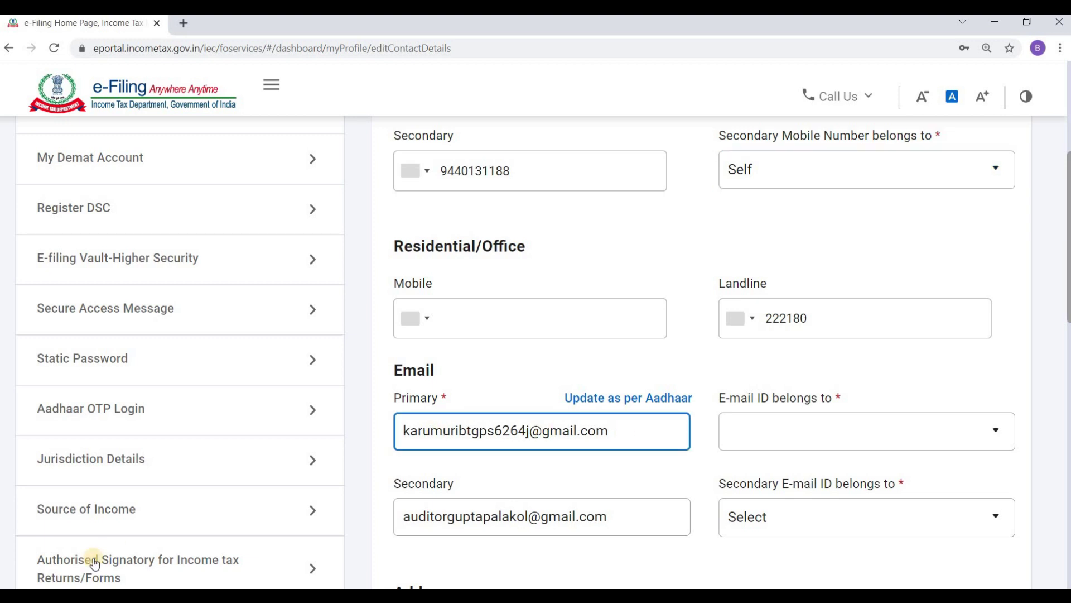
pyautogui.press('BackSpace')
pyautogui.press('BackSpace')
pyautogui.press('BackSpace')
pyautogui.press('BackSpace')
pyautogui.press('BackSpace')
pyautogui.press('BackSpace')
pyautogui.press('BackSpace')
pyautogui.press('BackSpace')
pyautogui.press('BackSpace')
pyautogui.press('BackSpace')
pyautogui.press('BackSpace')
pyautogui.press('BackSpace')
pyautogui.press('BackSpace')
pyautogui.press('BackSpace')
pyautogui.press('BackSpace')
pyautogui.press('BackSpace')
pyautogui.press('BackSpace')
pyautogui.press('BackSpace')
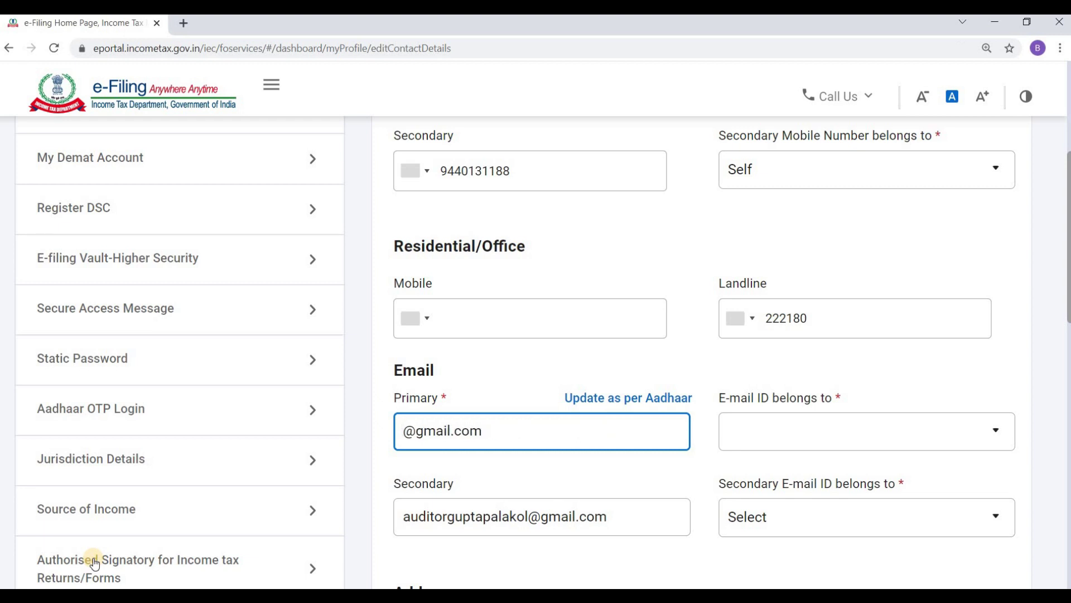
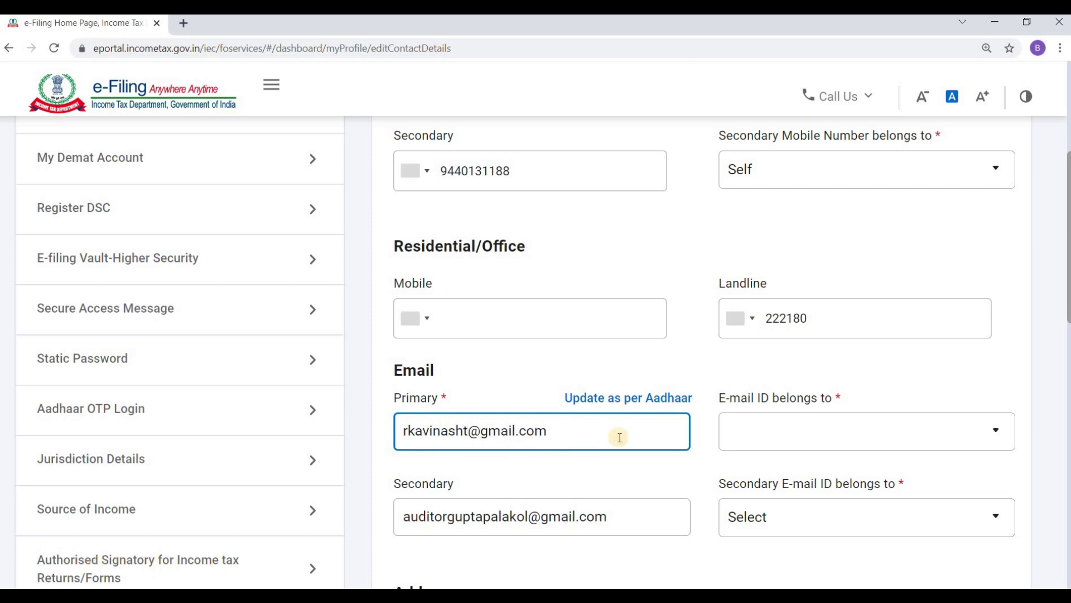
pyautogui.click(783, 428)
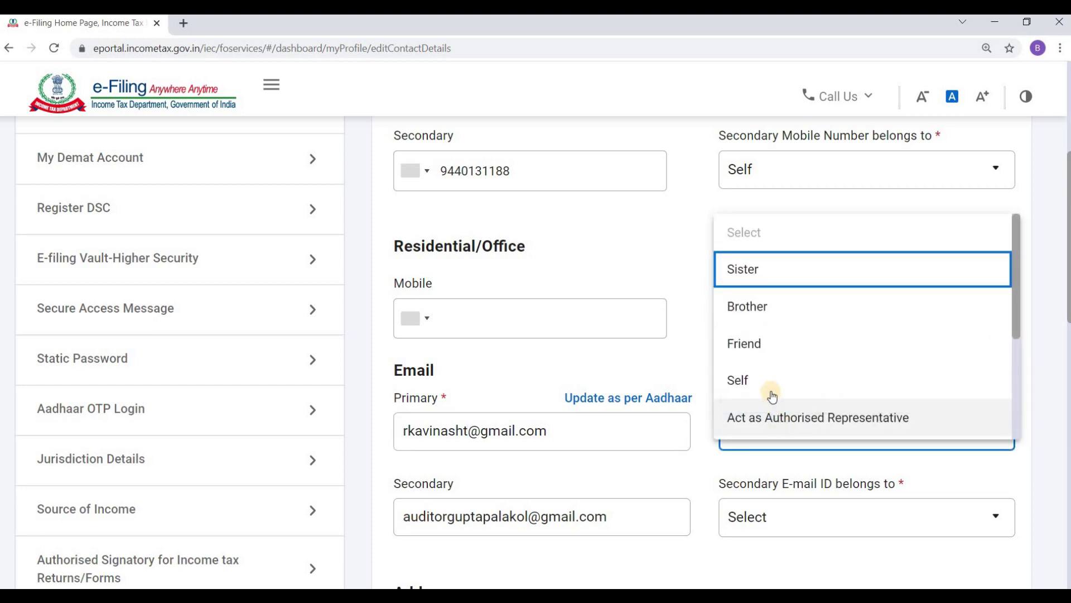
pyautogui.click(770, 381)
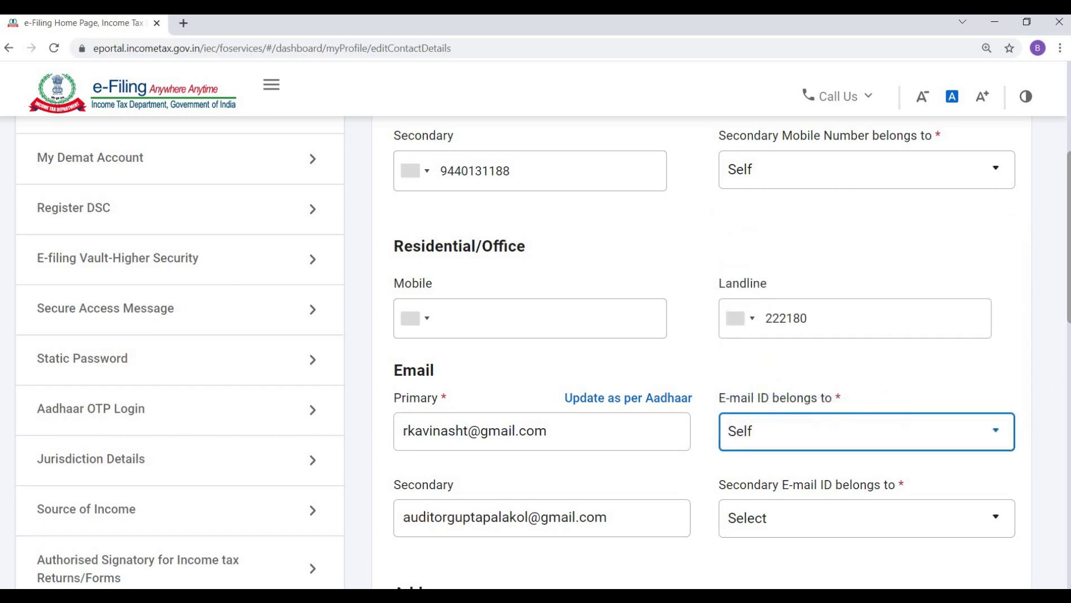
# Empty the secondary e-mail field.
pyautogui.moveTo(1067, 316); pyautogui.dragTo(1063, 379)
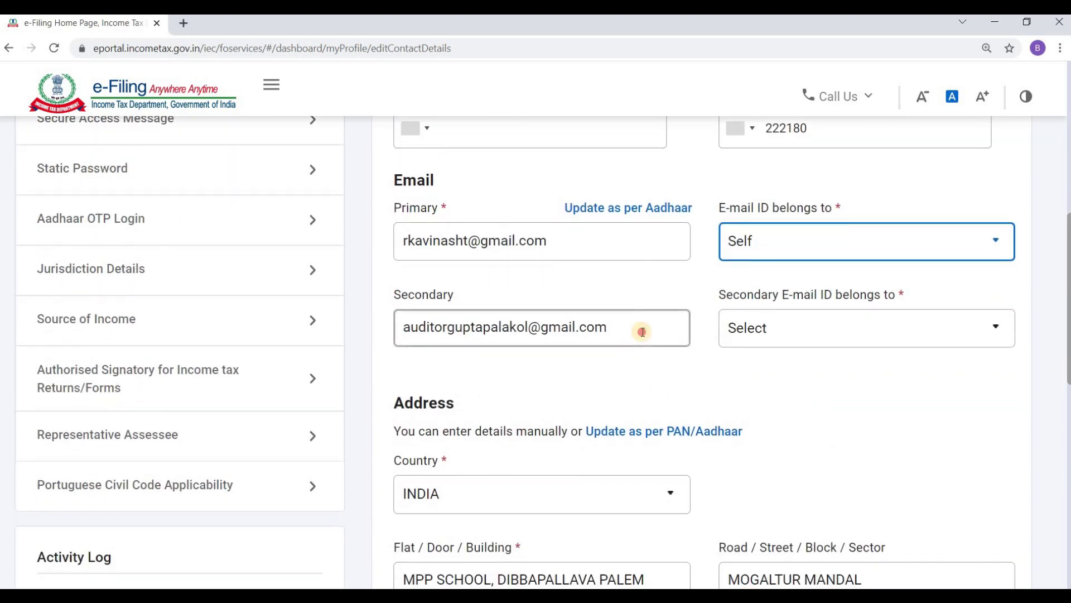
pyautogui.tripleClick(643, 333)
pyautogui.press('BackSpace')
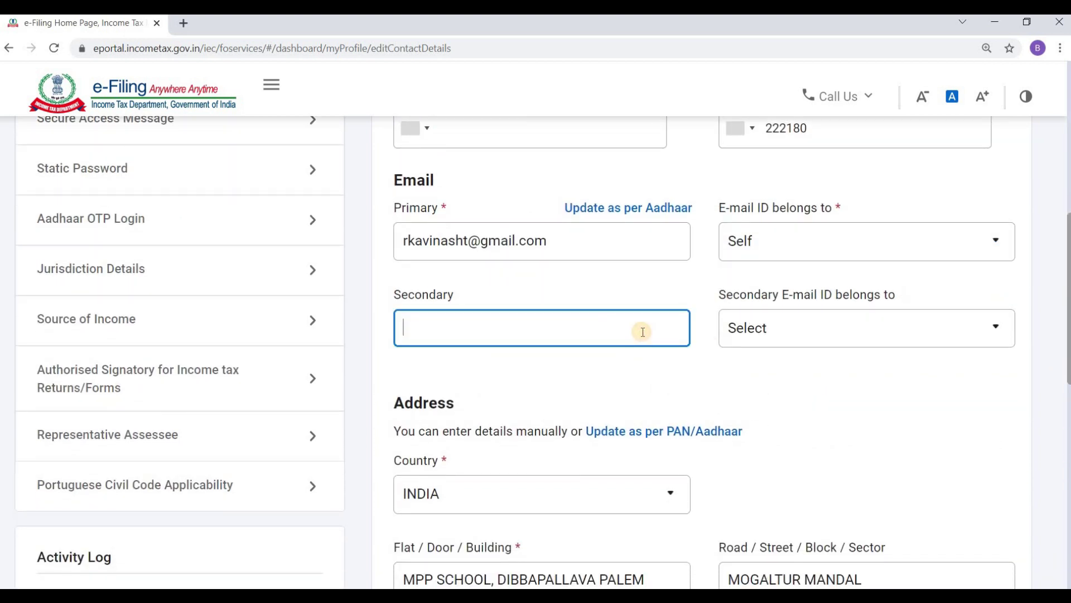
pyautogui.click(760, 373)
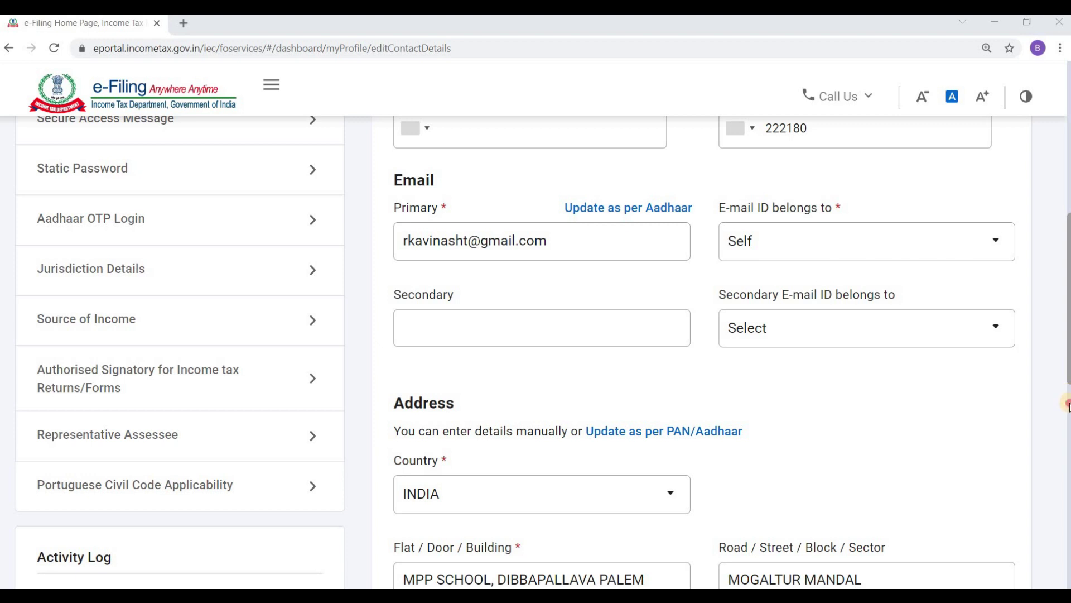
pyautogui.moveTo(1066, 373); pyautogui.dragTo(1067, 433)
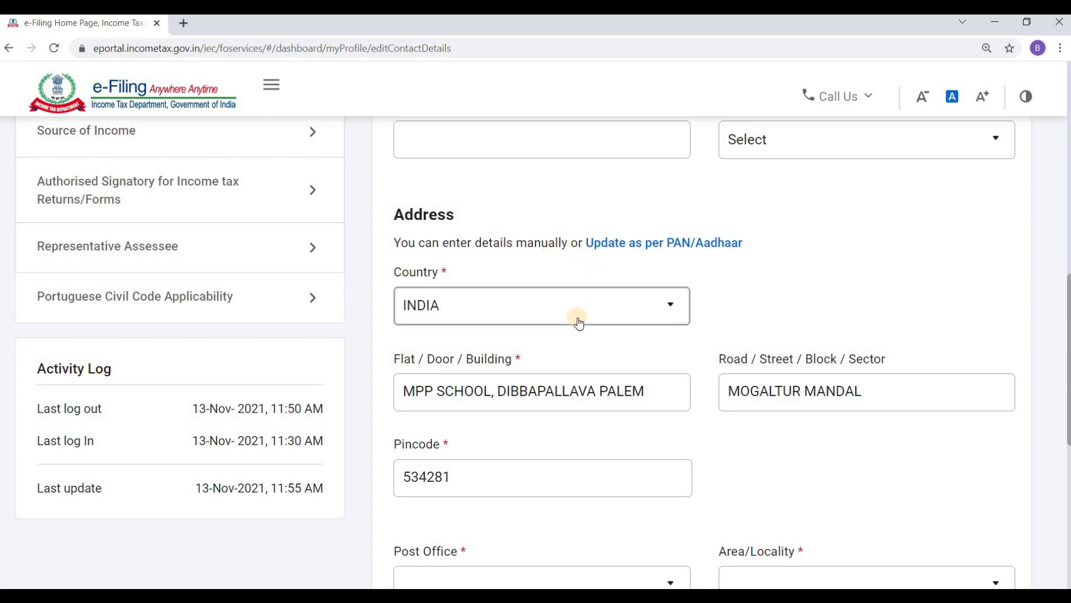
# Replace the flat/building number with the new door number in uppercase.
pyautogui.doubleClick(657, 387)
pyautogui.tripleClick(657, 387)
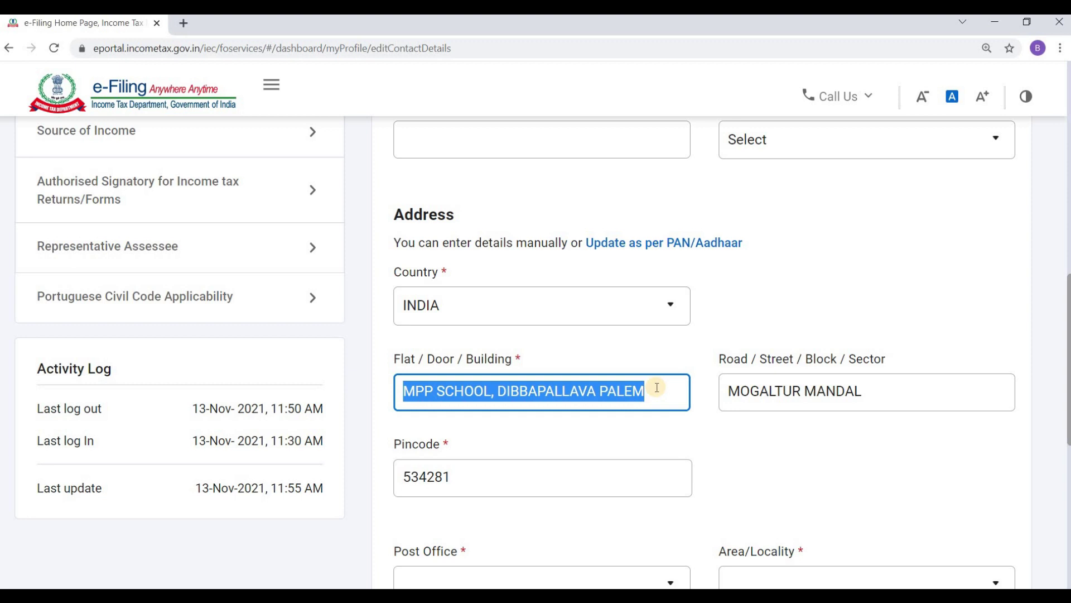
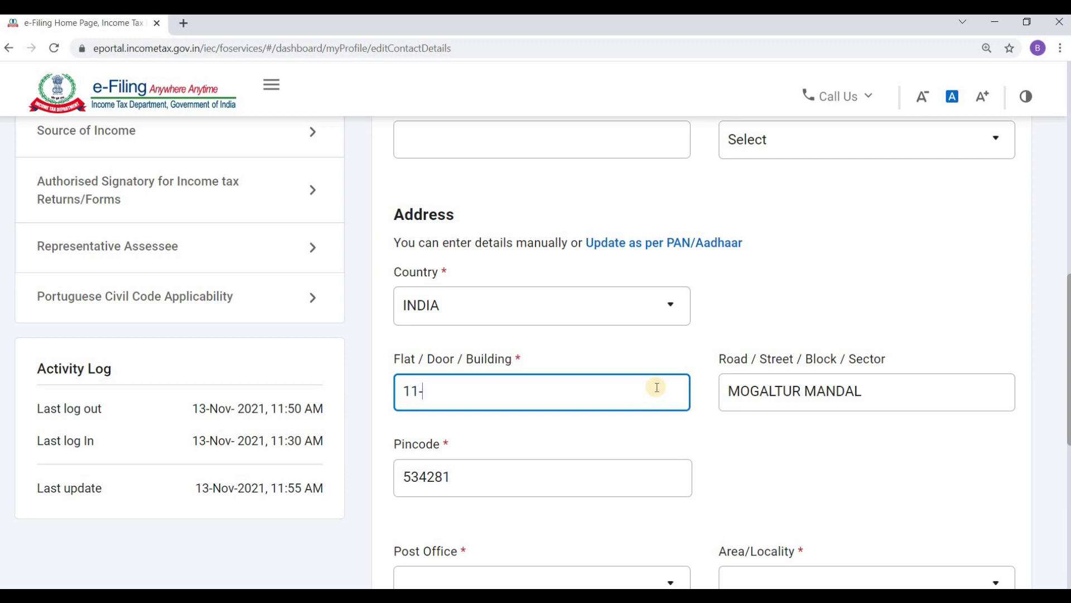
# Replace the road/street line with the new street address, correcting its spelling.
pyautogui.doubleClick(879, 396)
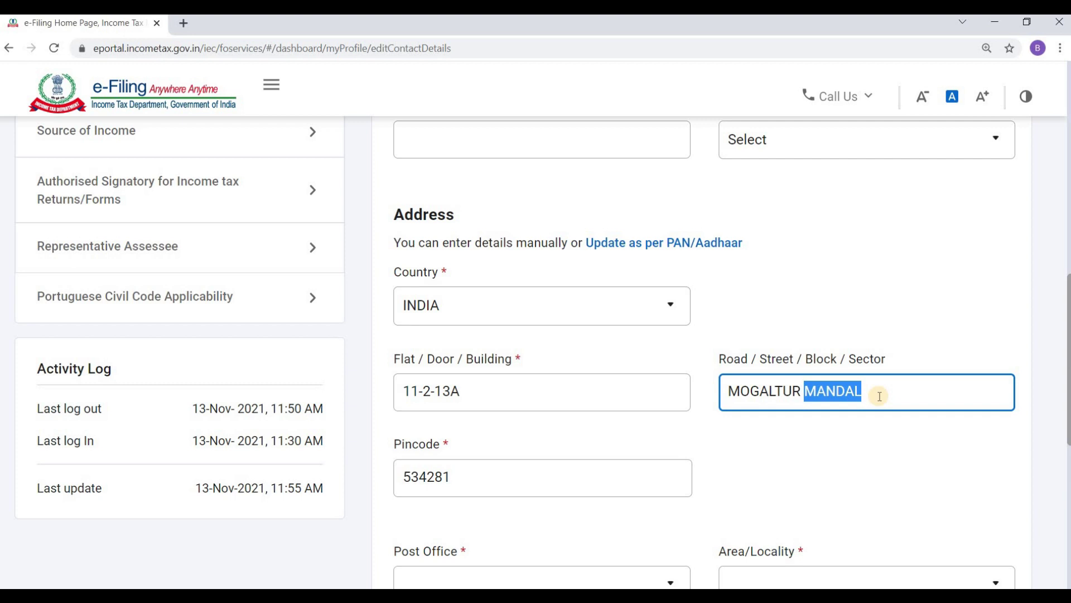
pyautogui.press('BackSpace')
pyautogui.press('BackSpace')
pyautogui.press('BackSpace')
pyautogui.press('BackSpace')
pyautogui.press('BackSpace')
pyautogui.press('BackSpace')
pyautogui.press('BackSpace')
pyautogui.press('BackSpace')
pyautogui.press('BackSpace')
pyautogui.press('BackSpace')
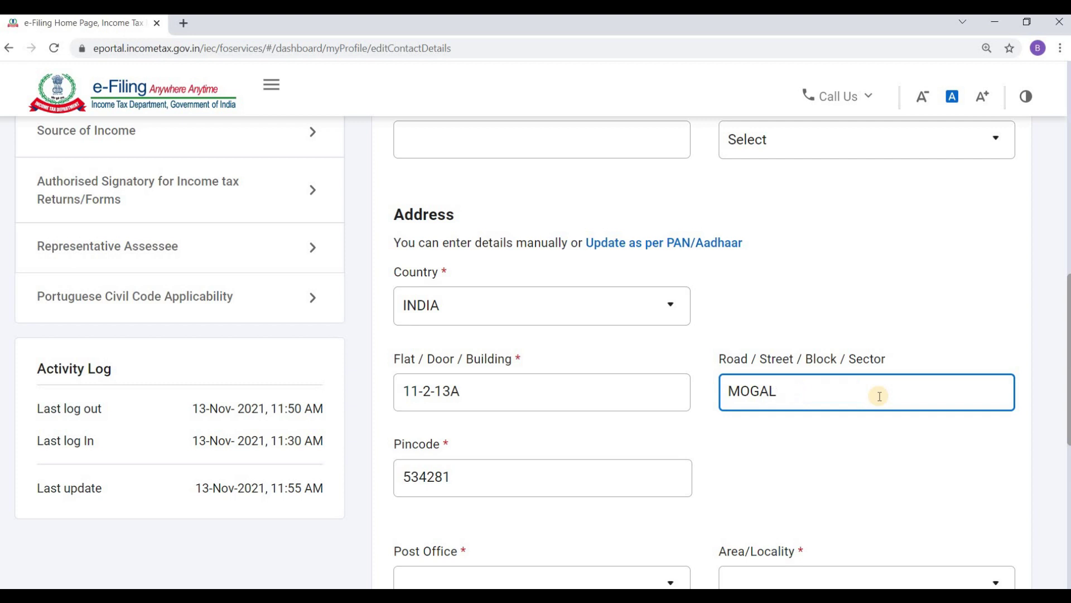
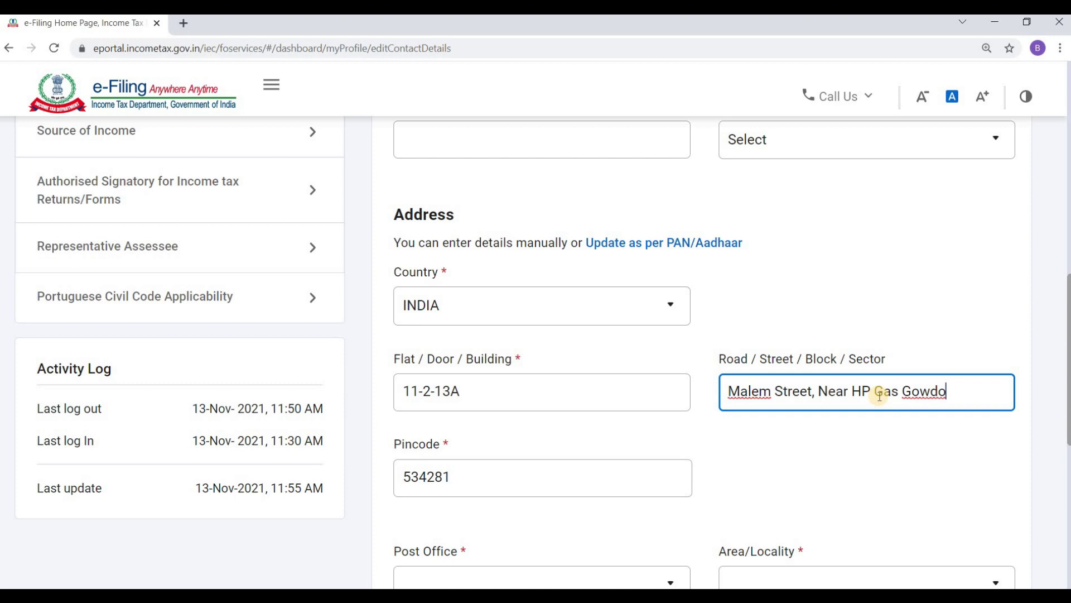
pyautogui.press('Tab')
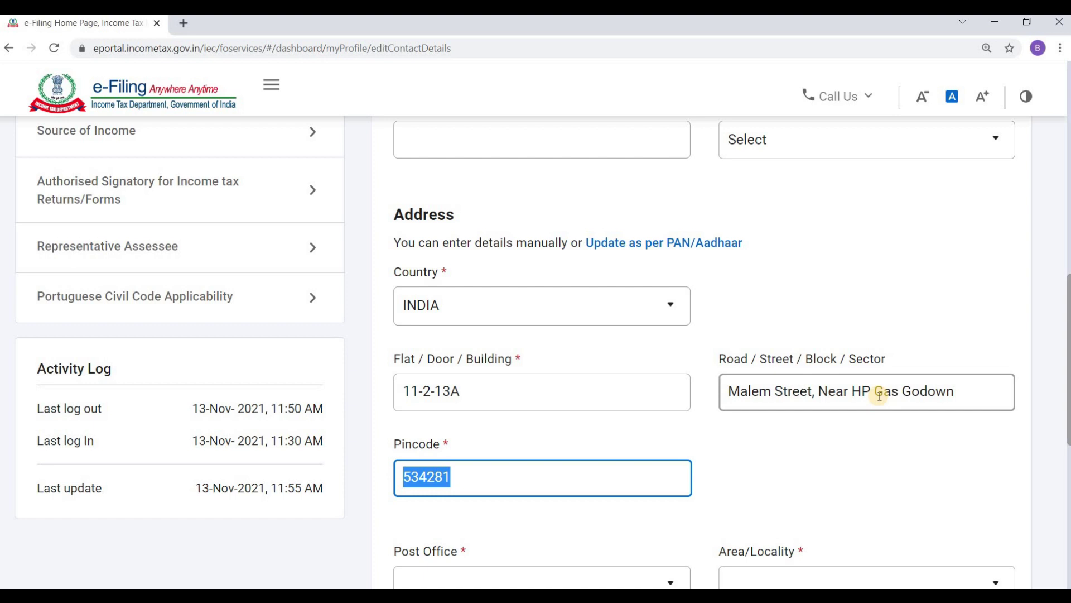
# Enter the new pincode and pick the matching post office and area/locality.
pyautogui.write('534275')
pyautogui.scroll(1, 880, 399)
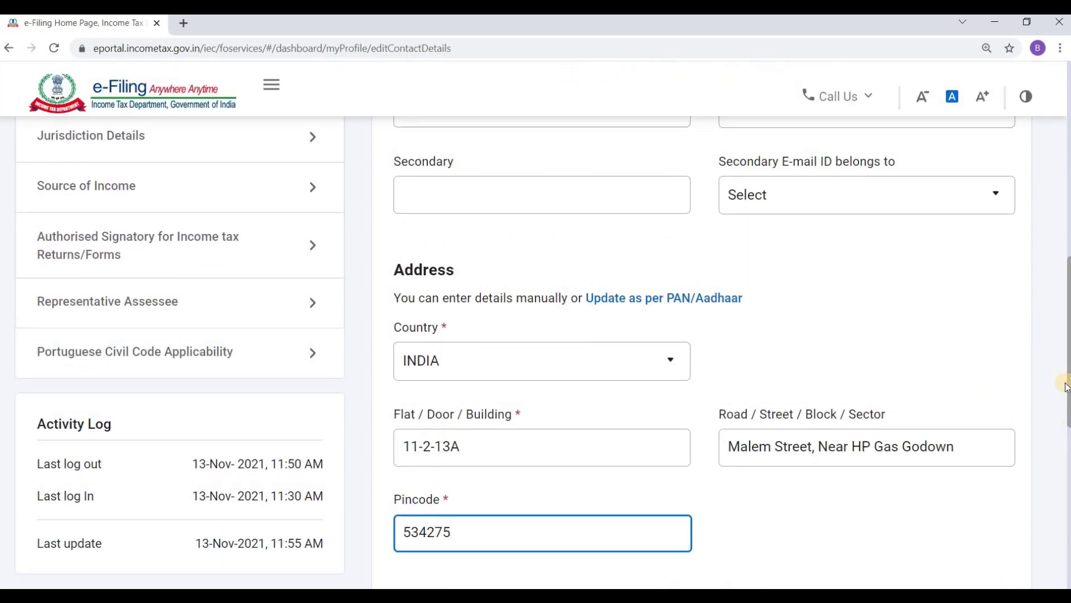
pyautogui.scroll(-5, 601, 260)
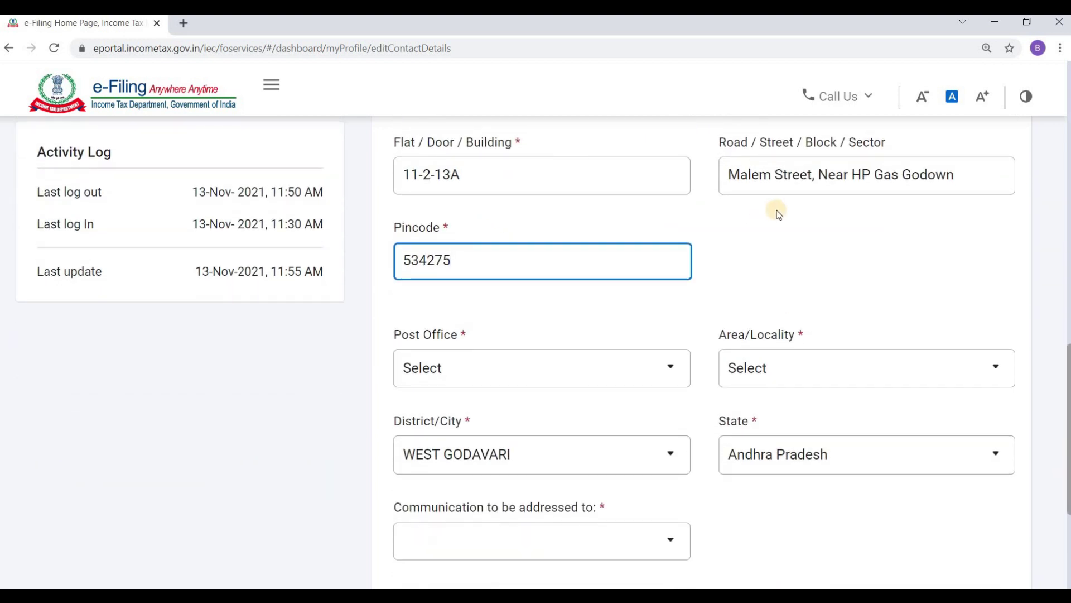
pyautogui.click(542, 372)
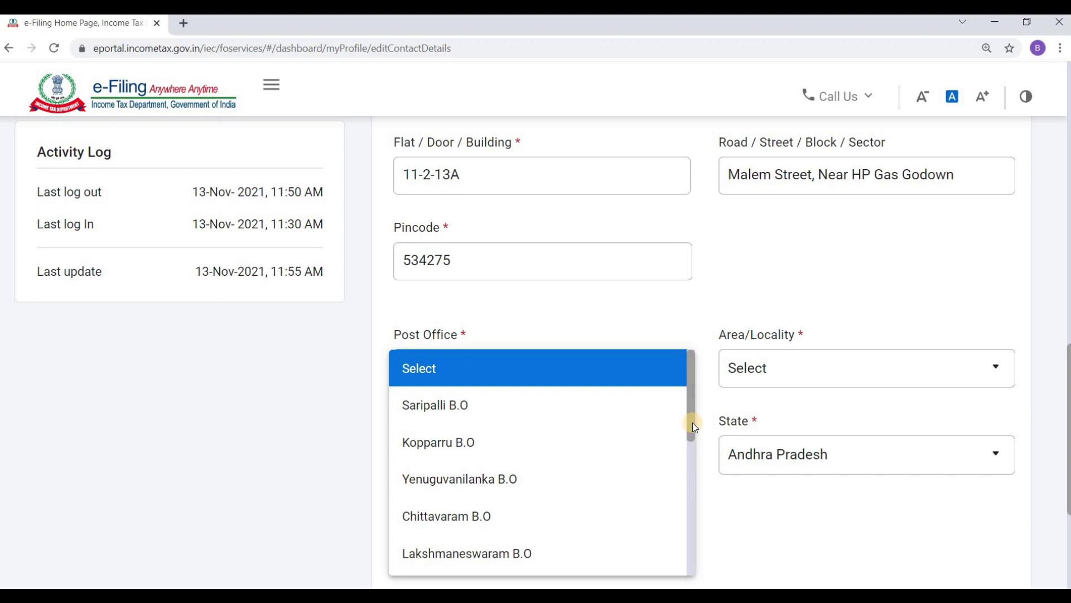
pyautogui.moveTo(691, 438); pyautogui.dragTo(690, 537)
pyautogui.click(535, 466)
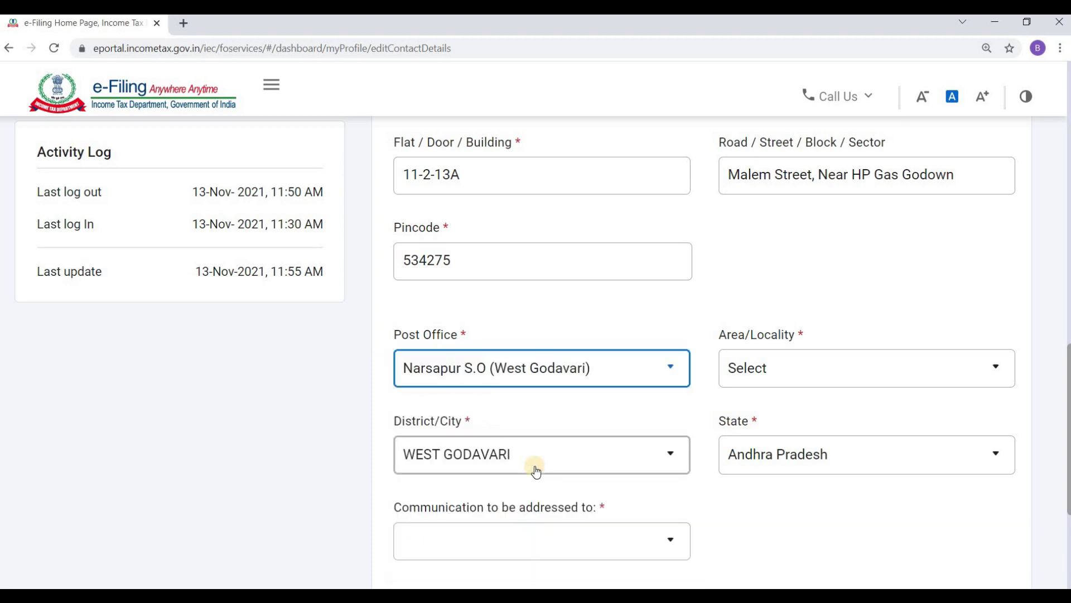
pyautogui.click(782, 373)
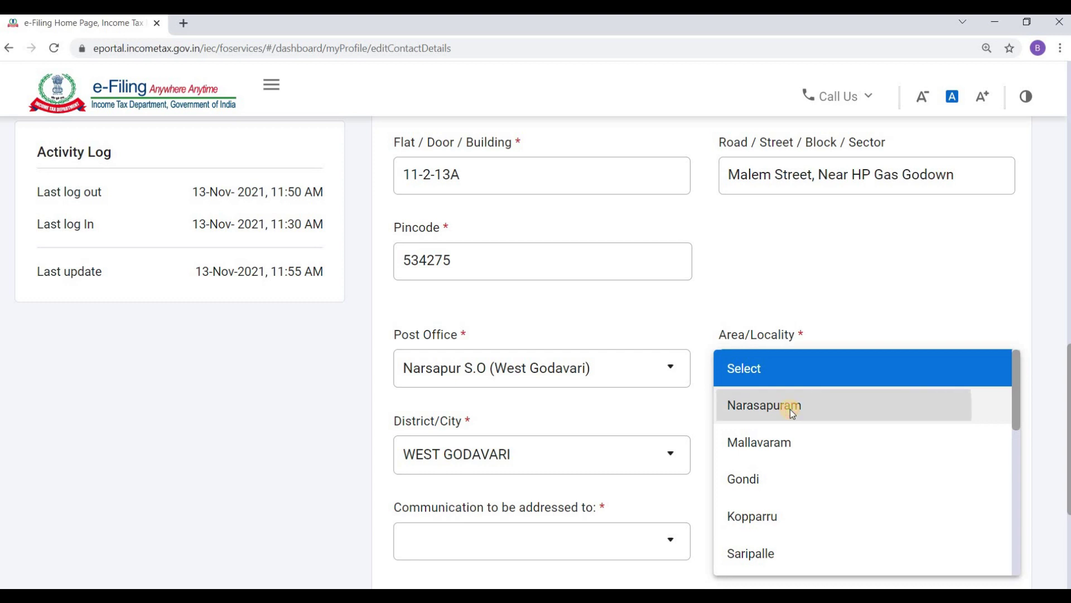
pyautogui.click(790, 410)
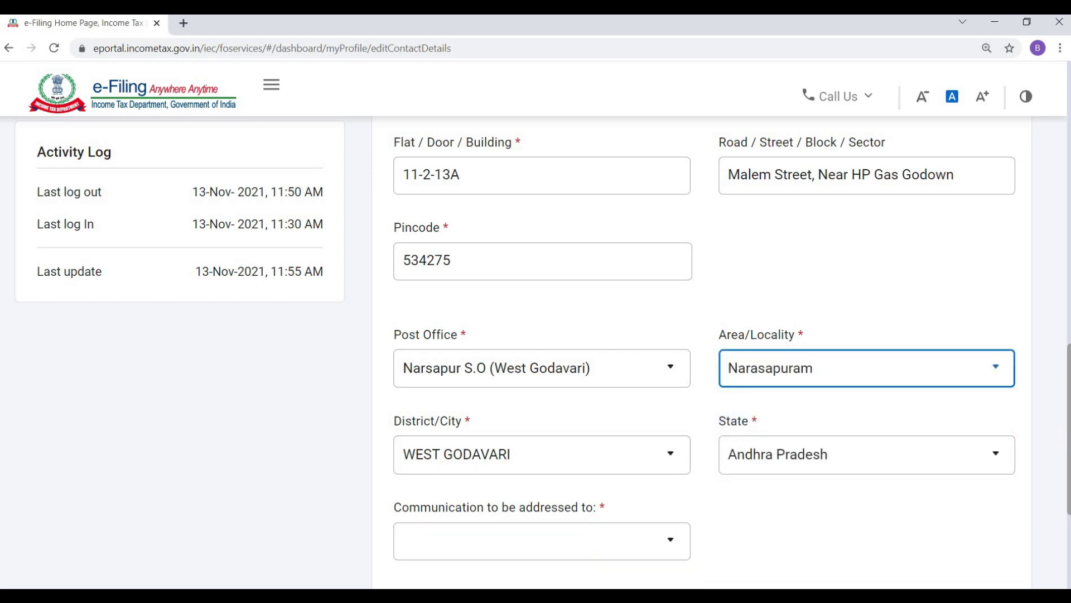
# Send communication to Both Primary and Secondary and save the contact details for OTP verification.
pyautogui.moveTo(1067, 444); pyautogui.dragTo(1057, 503)
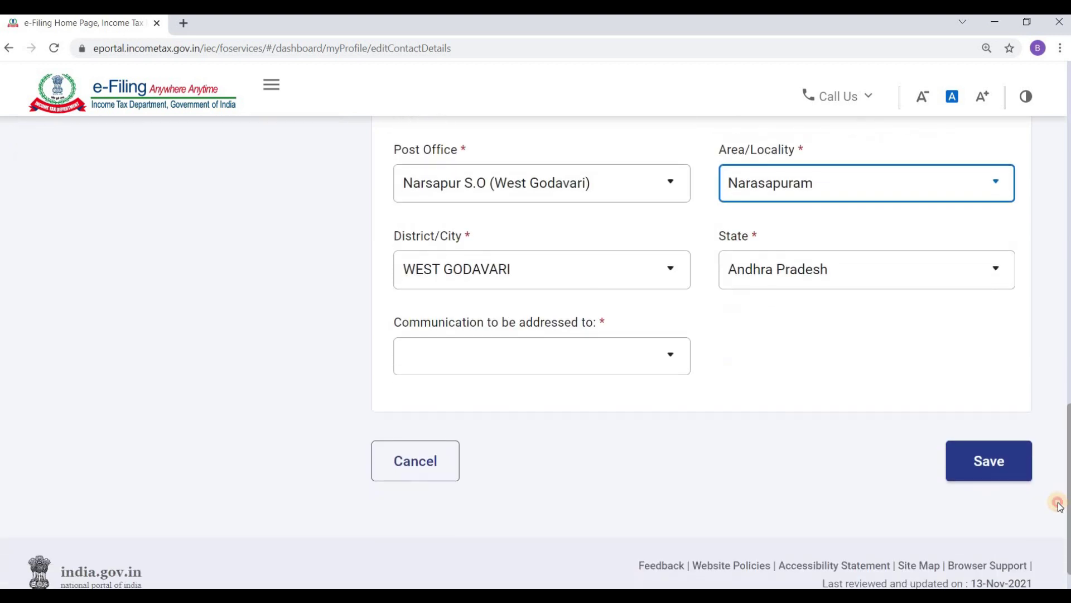
pyautogui.click(636, 371)
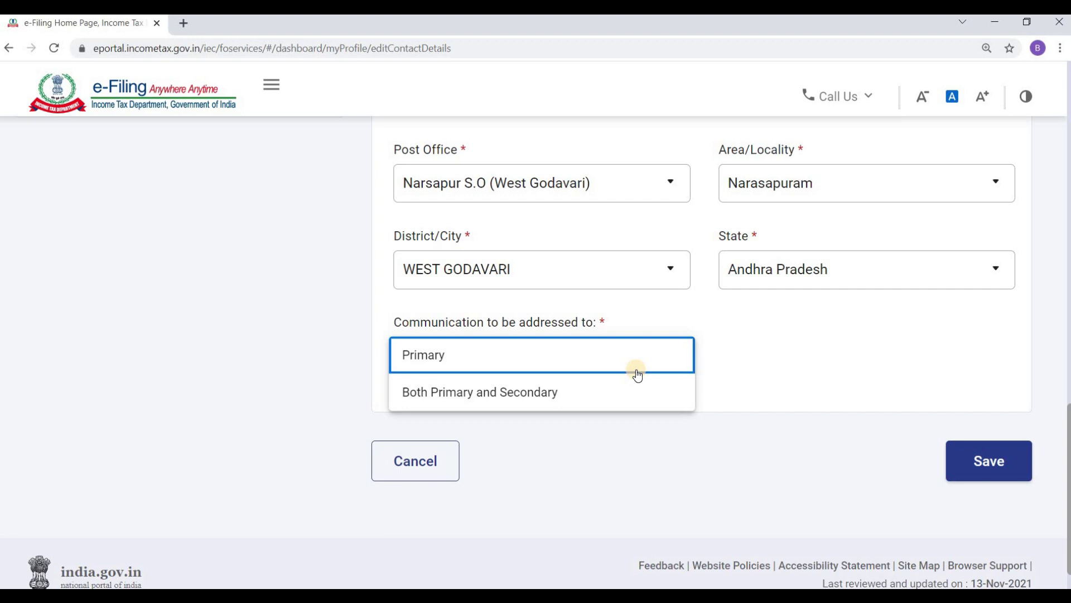
pyautogui.click(616, 397)
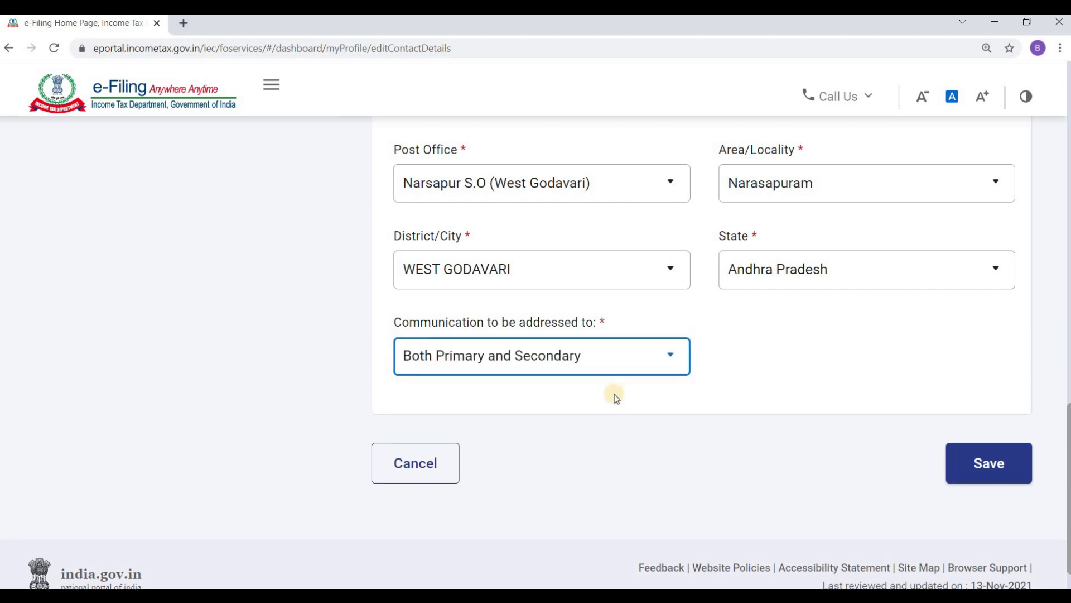
pyautogui.click(977, 472)
pyautogui.scroll(2, 977, 469)
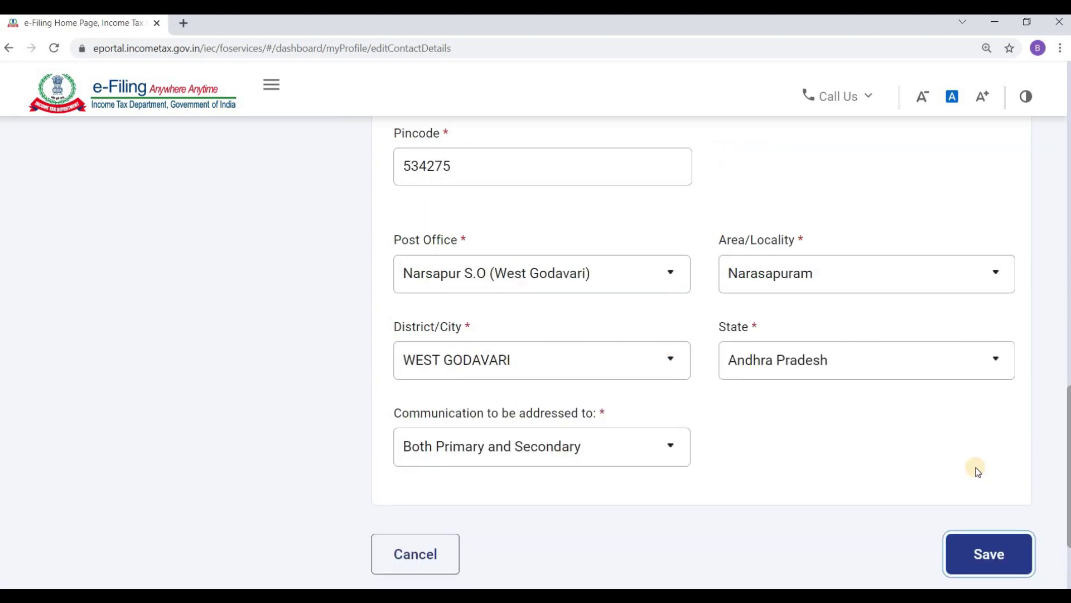
pyautogui.scroll(-3, 982, 436)
pyautogui.click(984, 406)
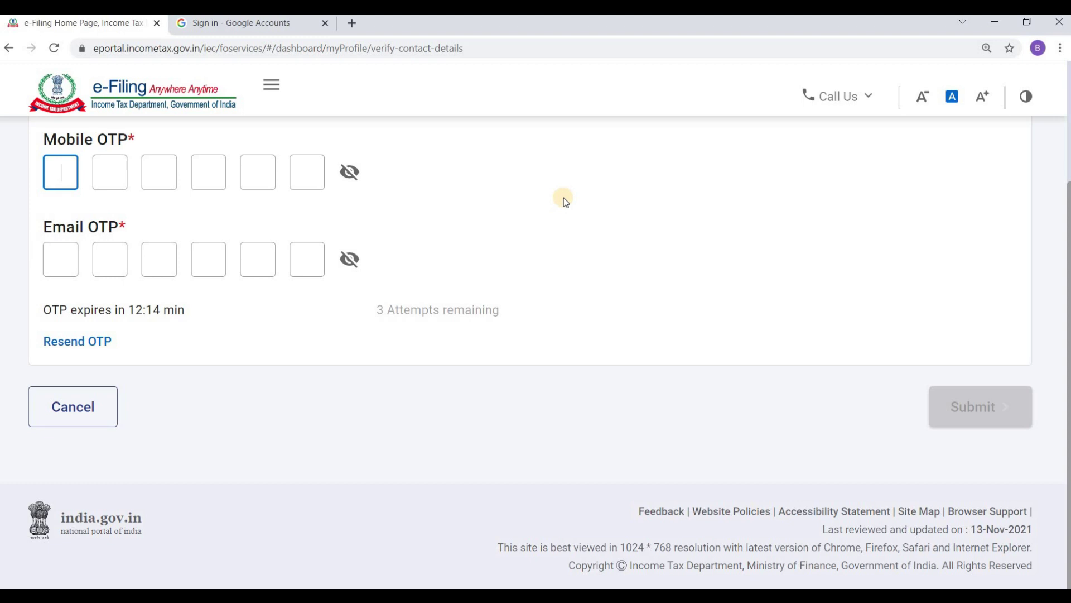
# Enter the six-digit mobile OTP and email OTP, then submit them to confirm the contact changes.
pyautogui.click(51, 174)
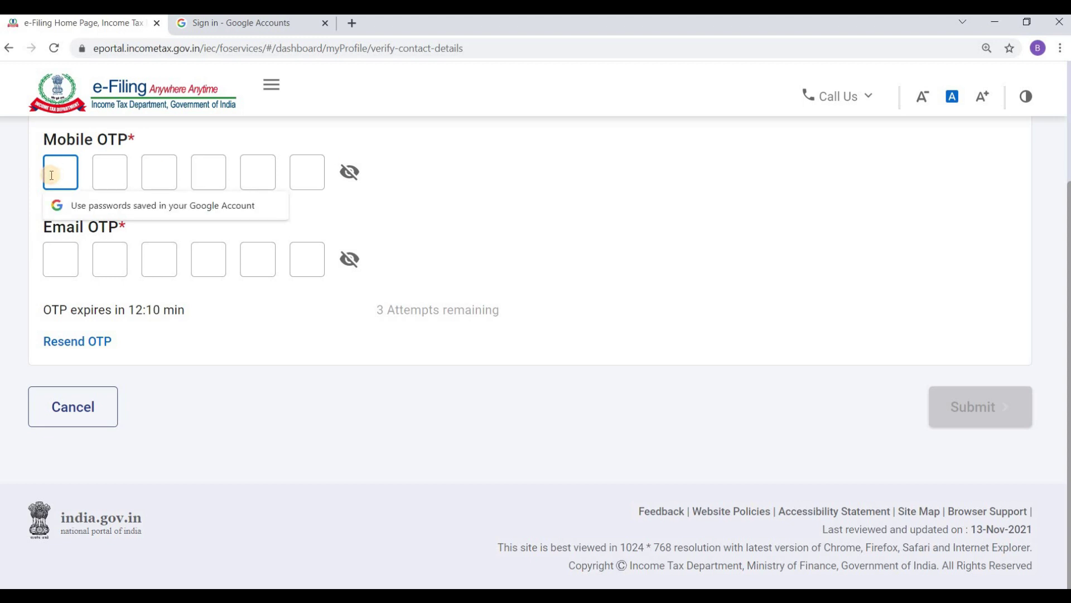
pyautogui.write('1')
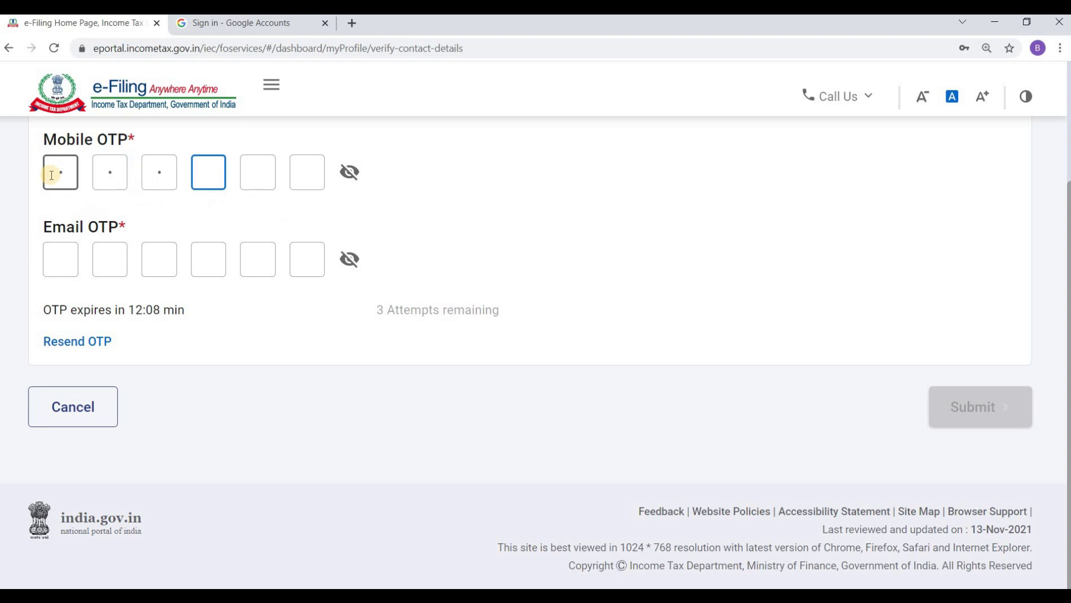
pyautogui.write('123')
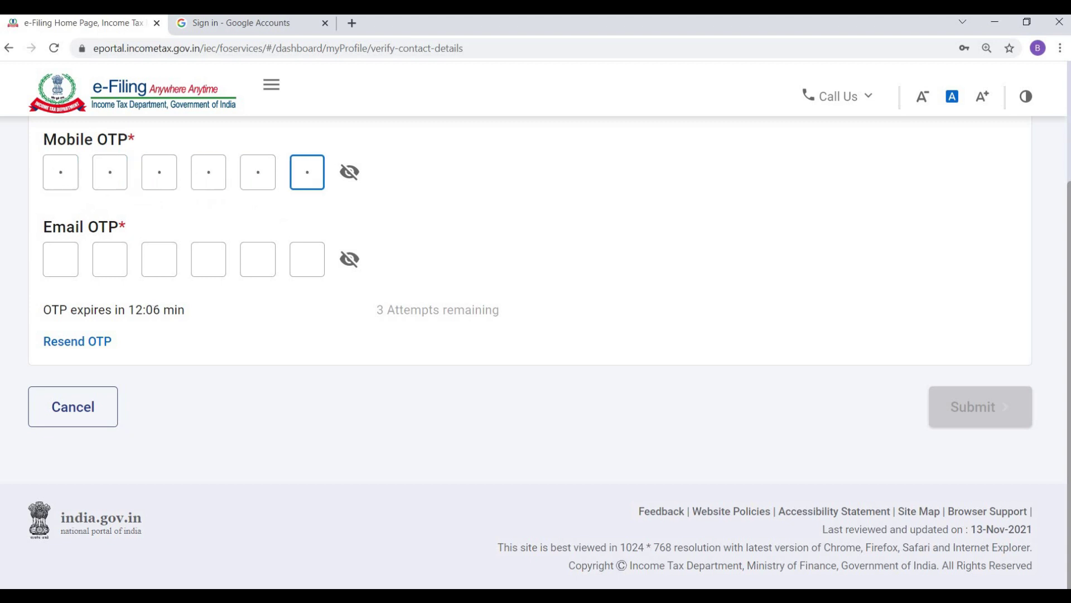
pyautogui.click(66, 258)
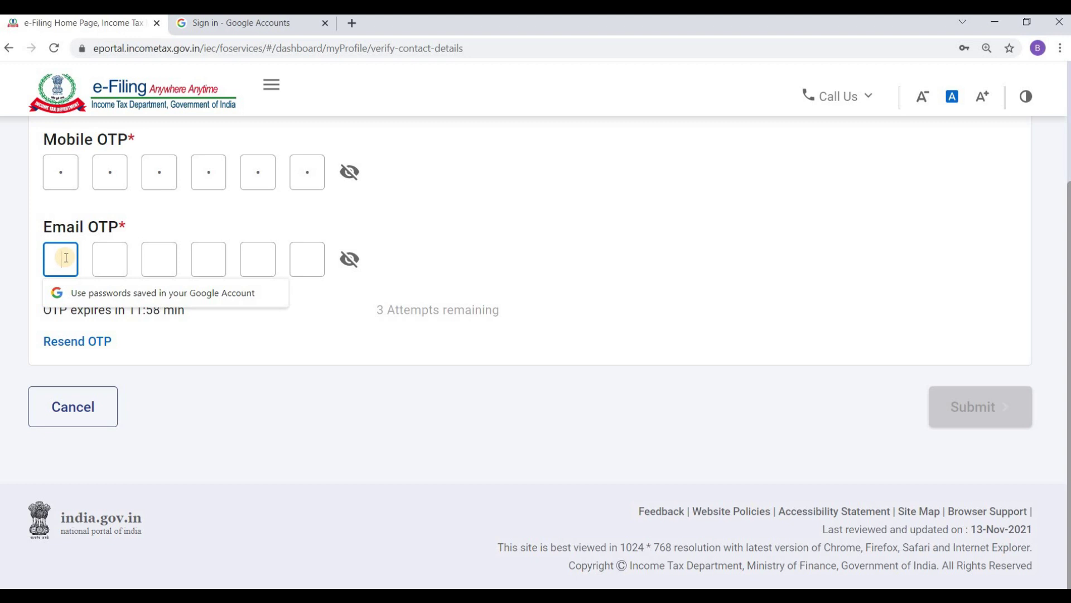
pyautogui.write('12')
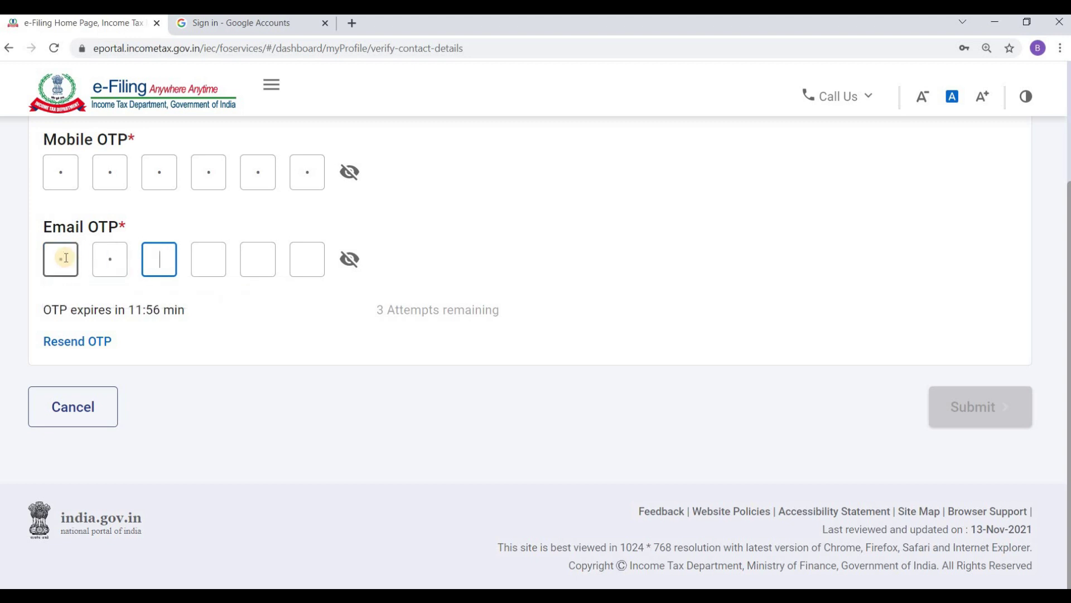
pyautogui.write('345')
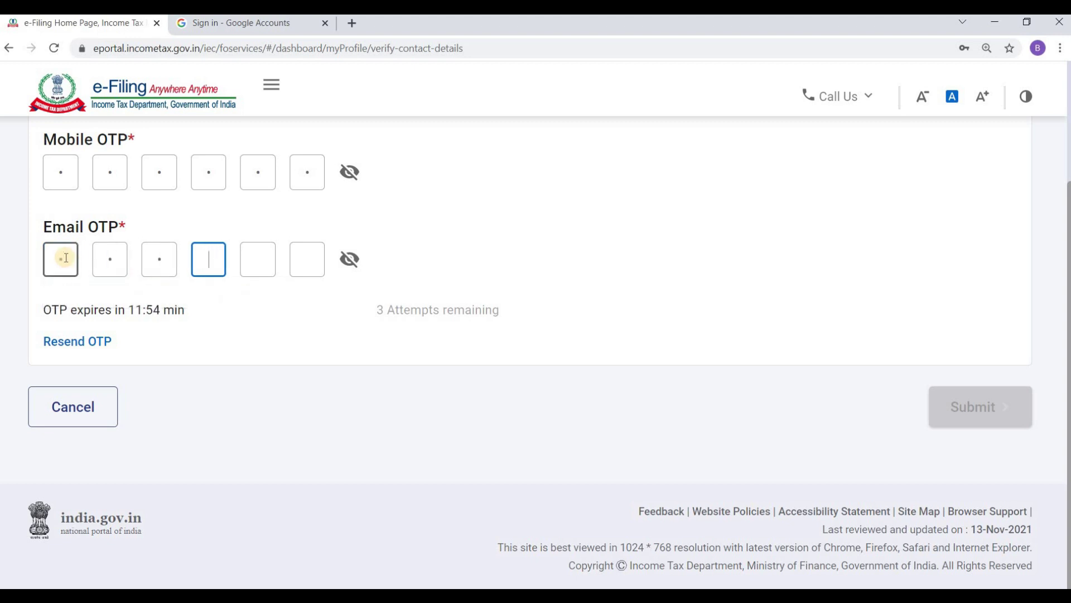
pyautogui.write('6')
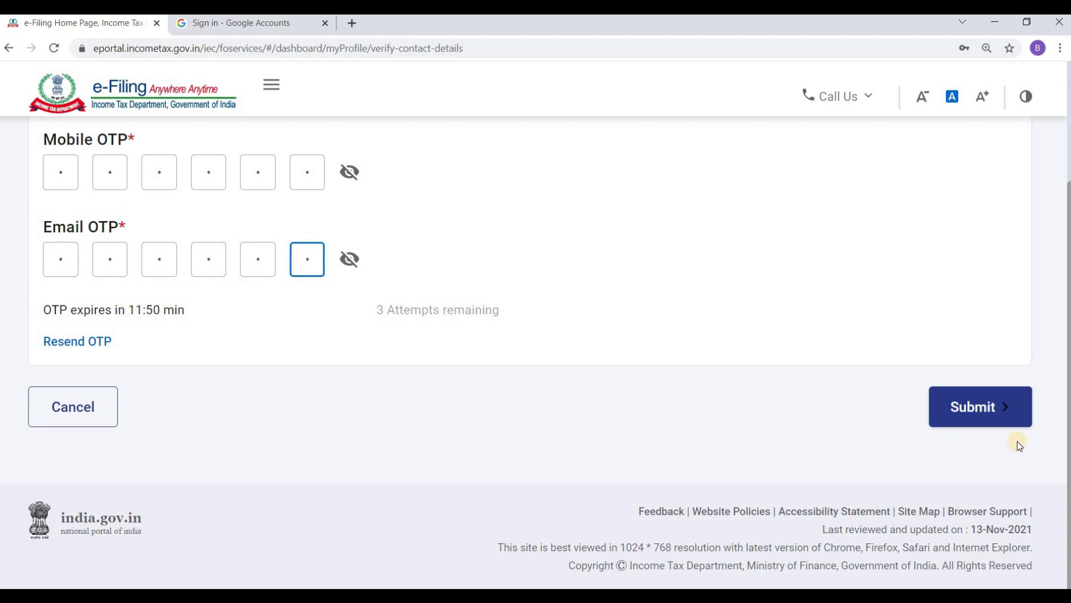
pyautogui.click(972, 409)
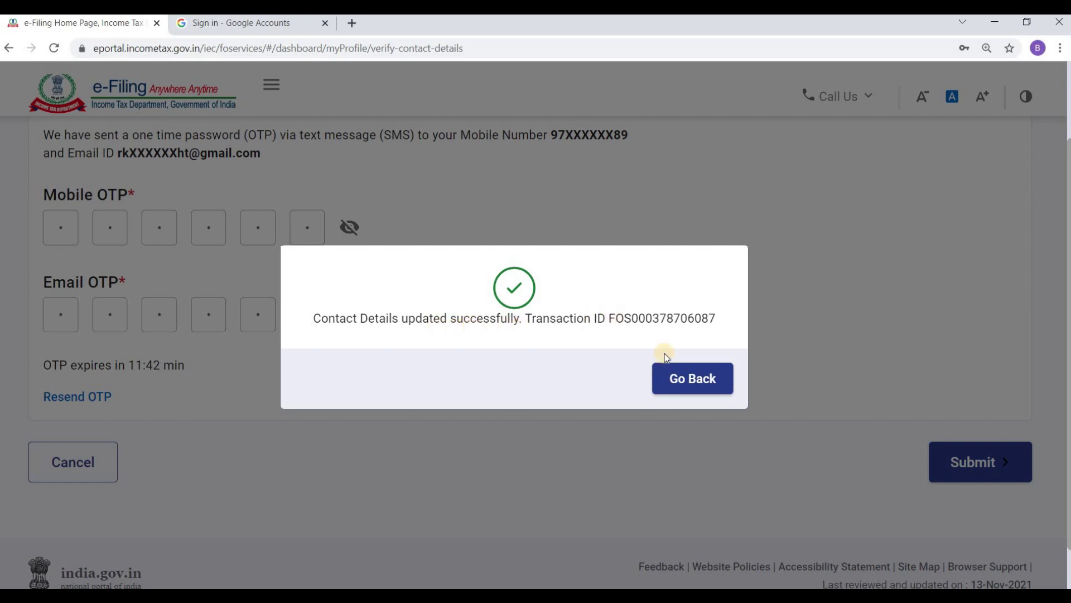
# Dismiss the success dialog and review the updated email and address on My Profile.
pyautogui.click(695, 379)
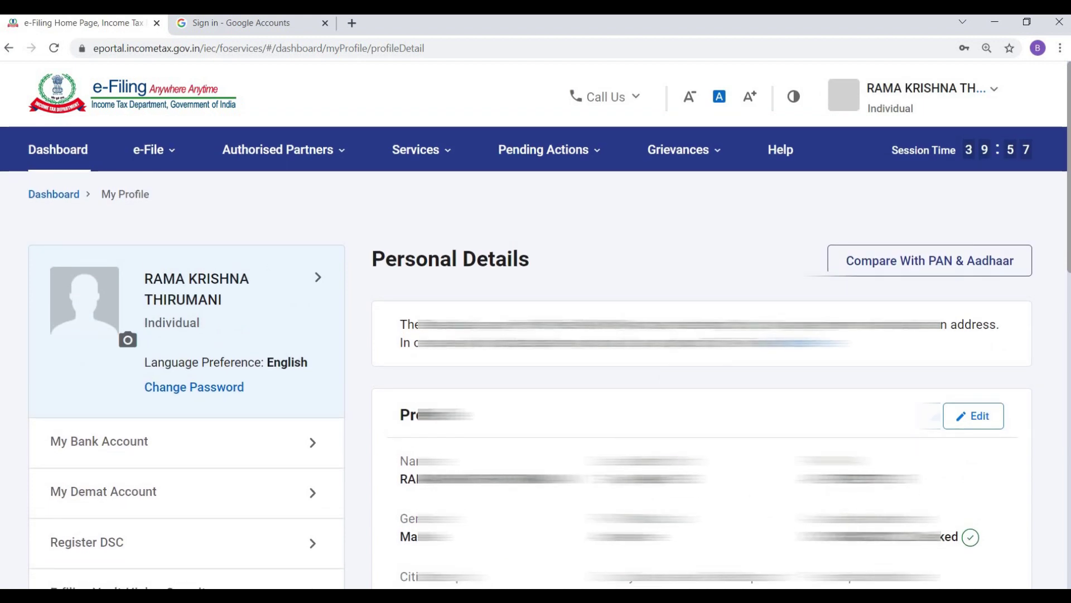
pyautogui.moveTo(1066, 260); pyautogui.dragTo(1053, 591)
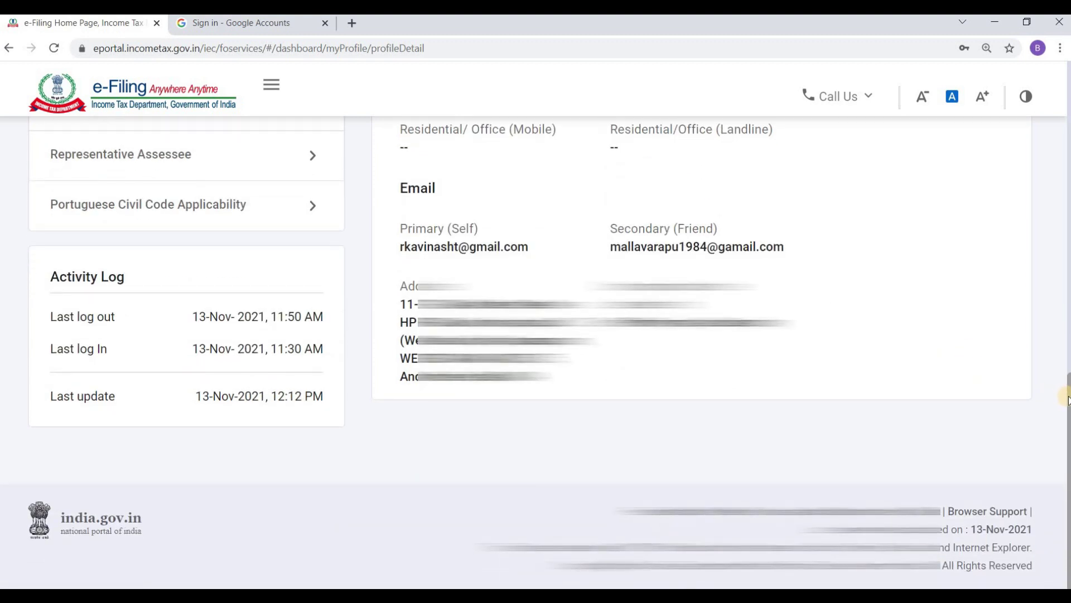
pyautogui.moveTo(1067, 397); pyautogui.dragTo(1067, 91)
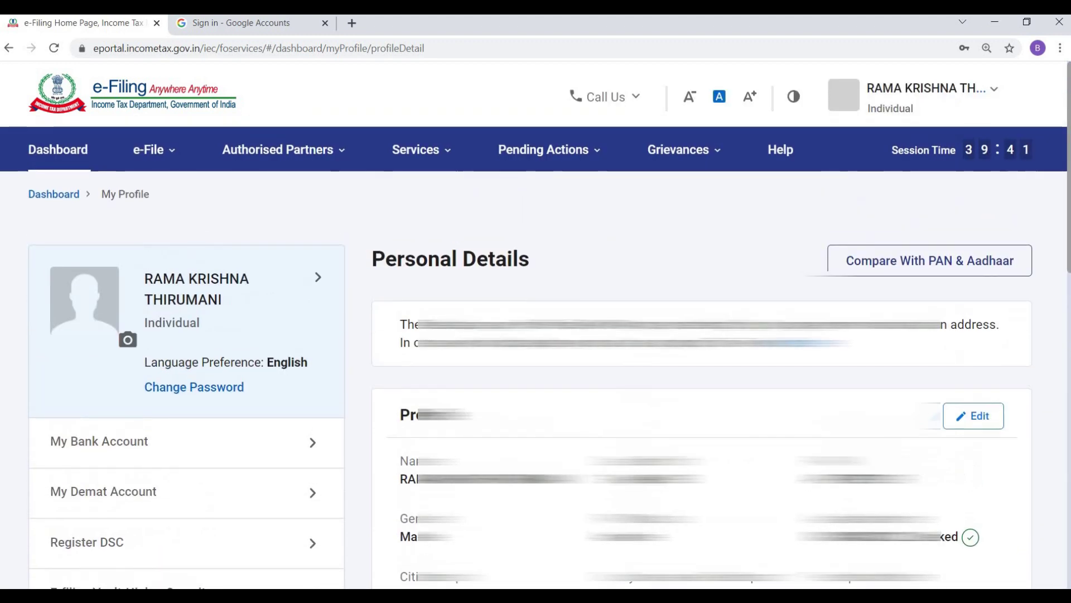